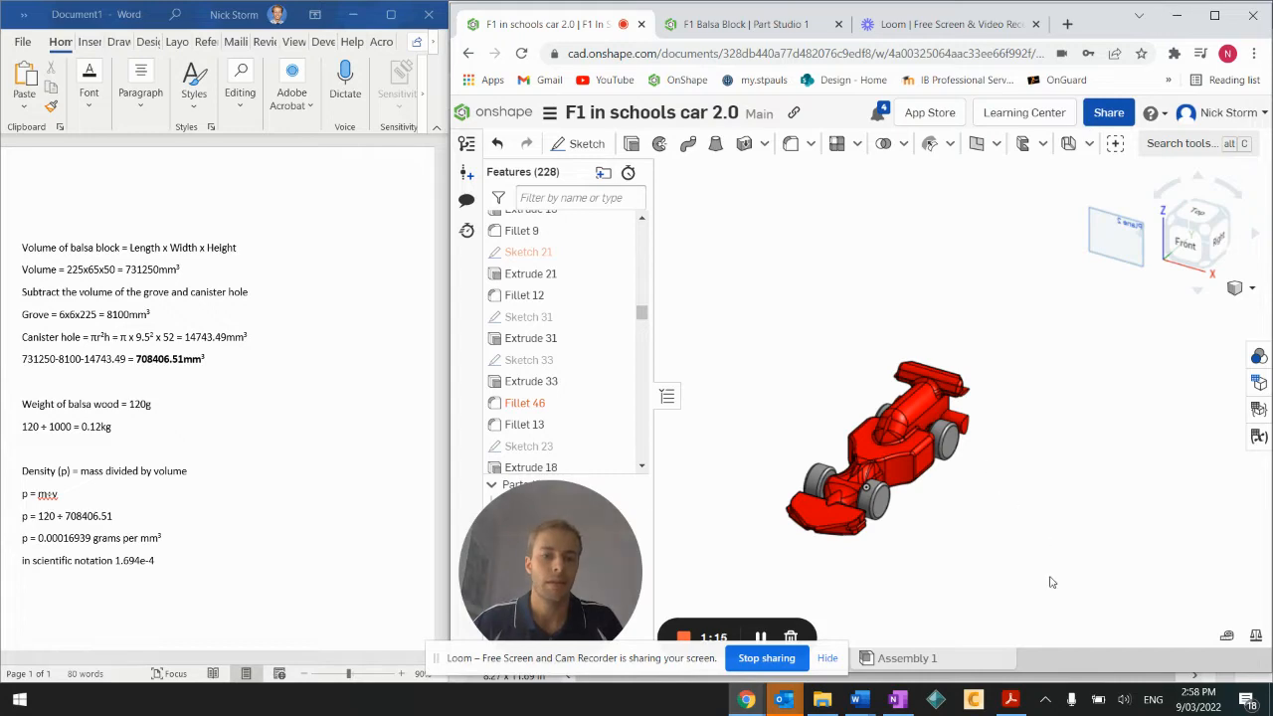
- Open the Technical Regulations PDF and compare the balsa block dimensions with the volume and weight calculations in the Word notes
left_click(1011, 700)
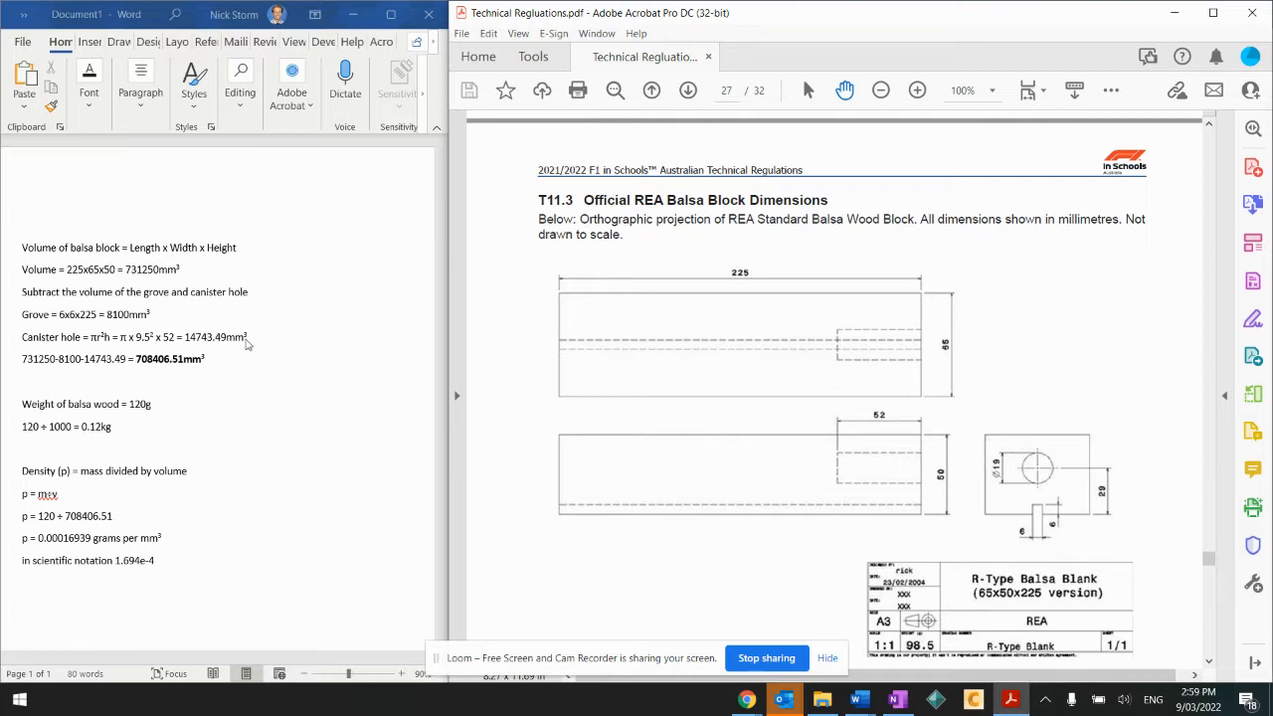
left_click(221, 373)
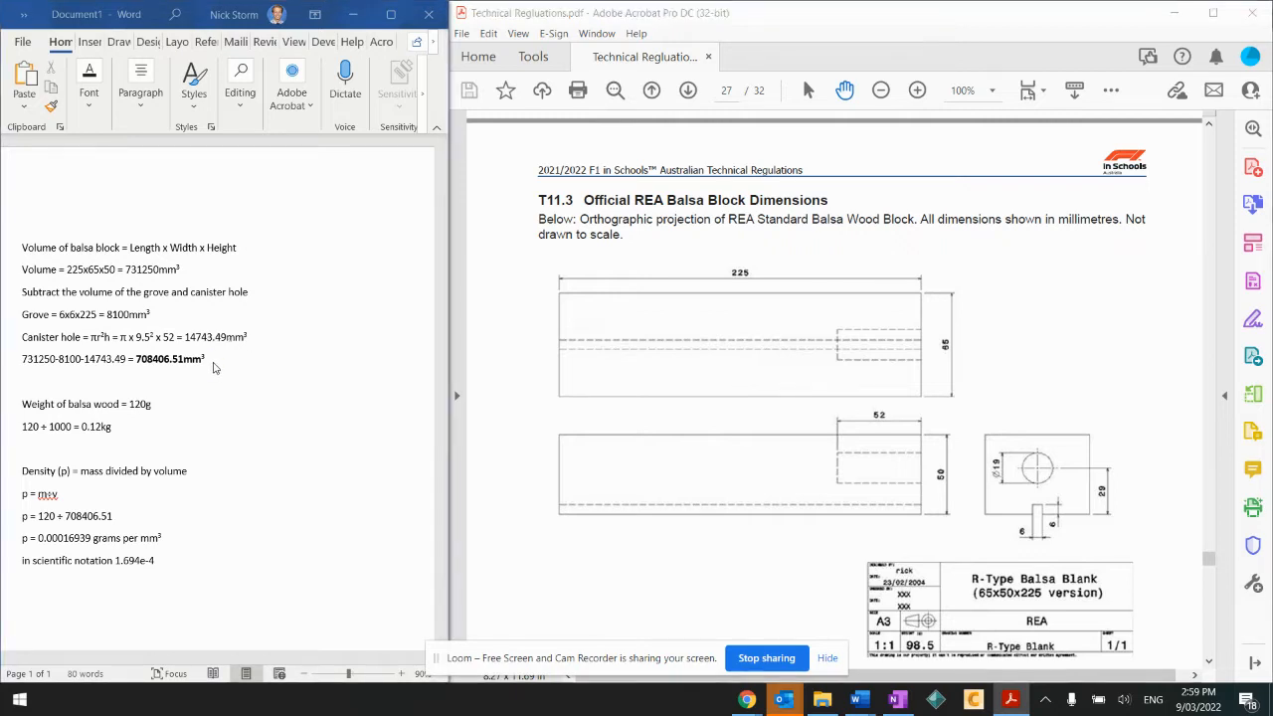
left_click_drag(235, 354, 136, 361)
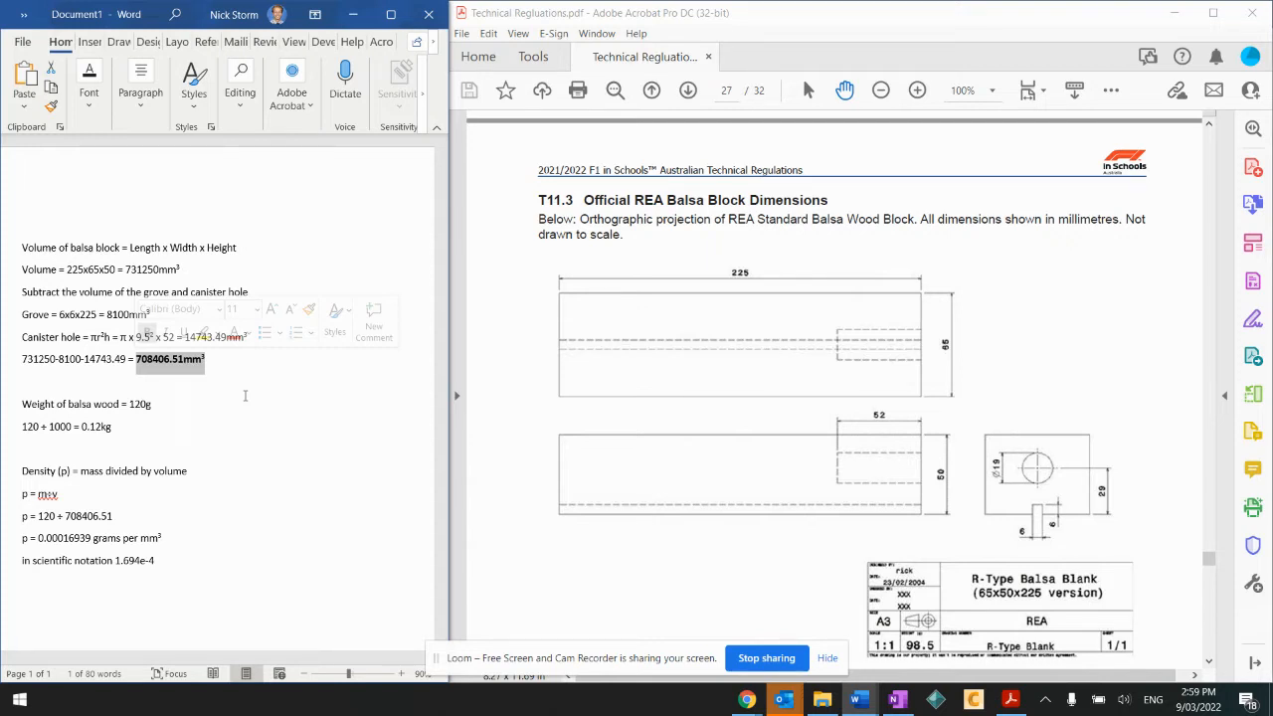
left_click(245, 396)
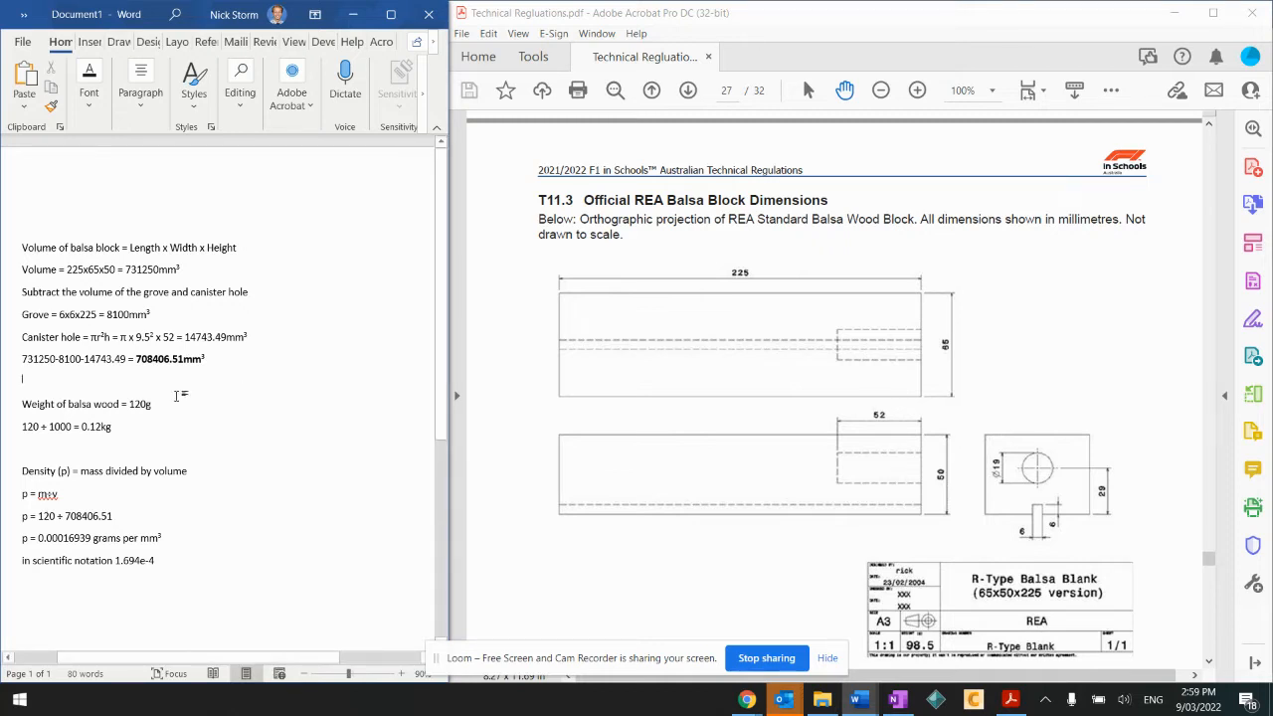
left_click_drag(156, 404, 130, 404)
left_click(185, 408)
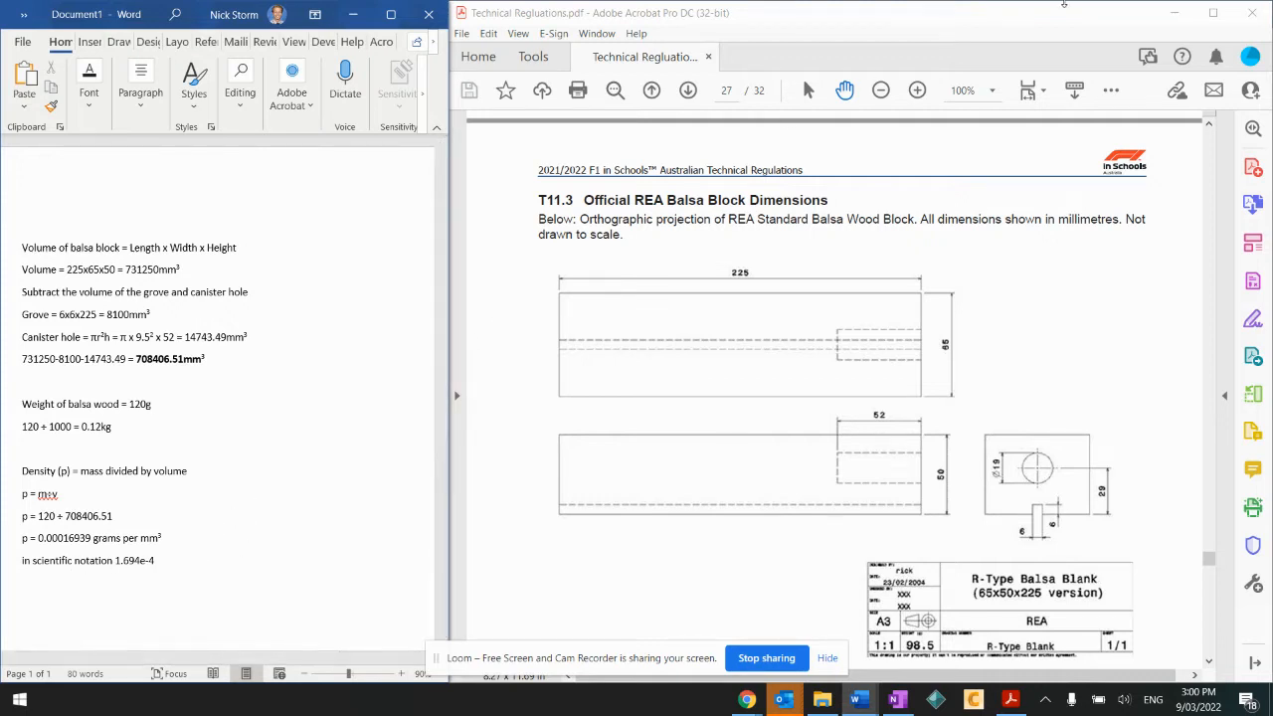
- Switch to the F1 Balsa Block part studio in Onshape and open the material assignment for Part 1
left_click(1175, 13)
left_click(738, 23)
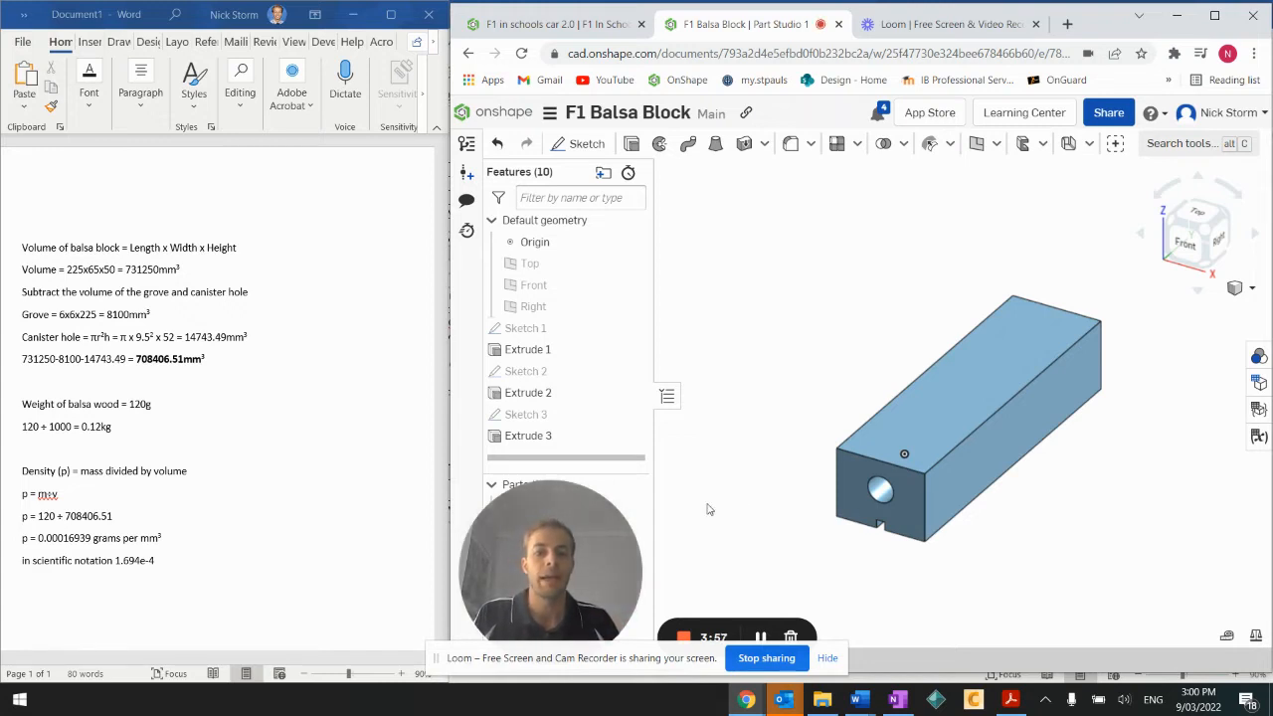
left_click_drag(594, 522, 782, 493)
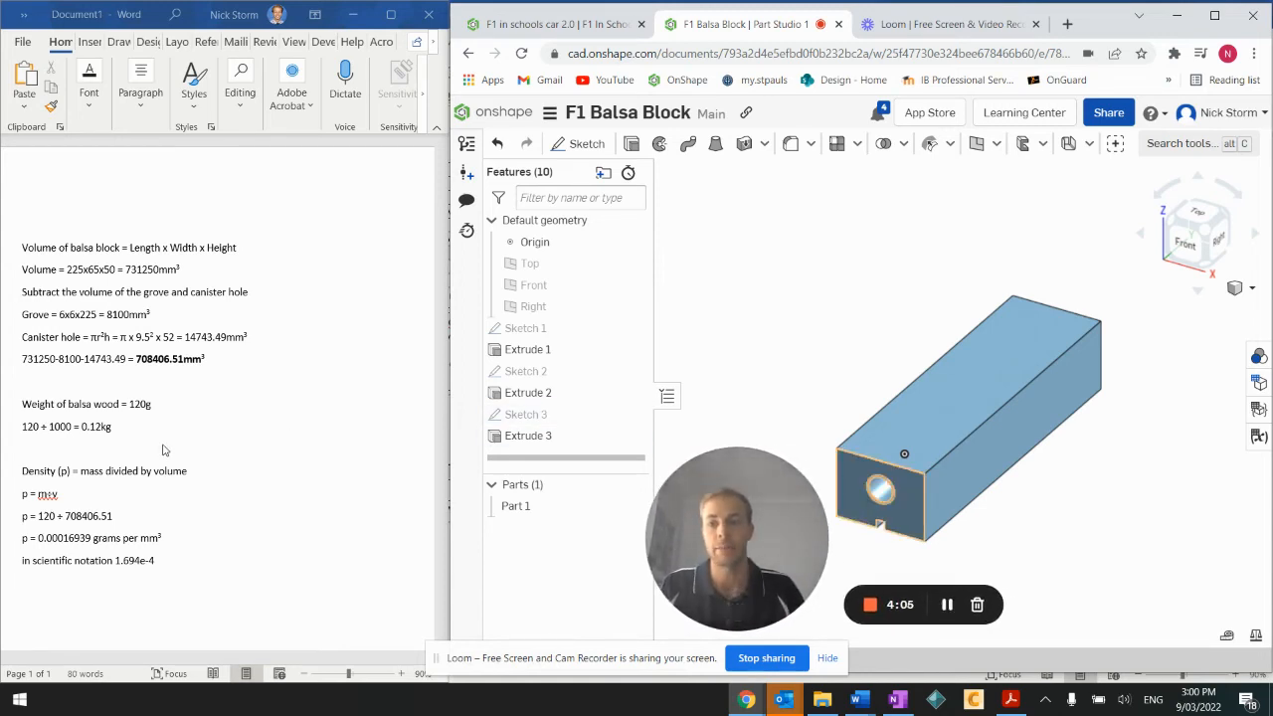
left_click(534, 509)
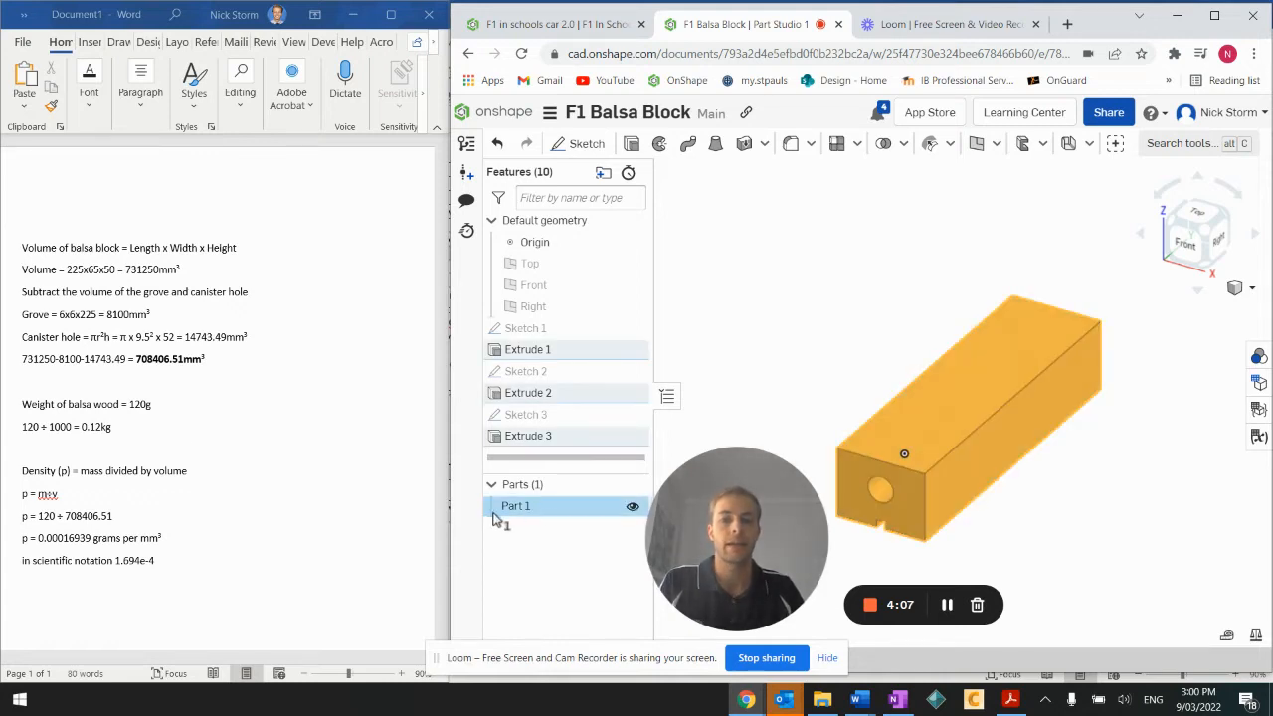
right_click(529, 510)
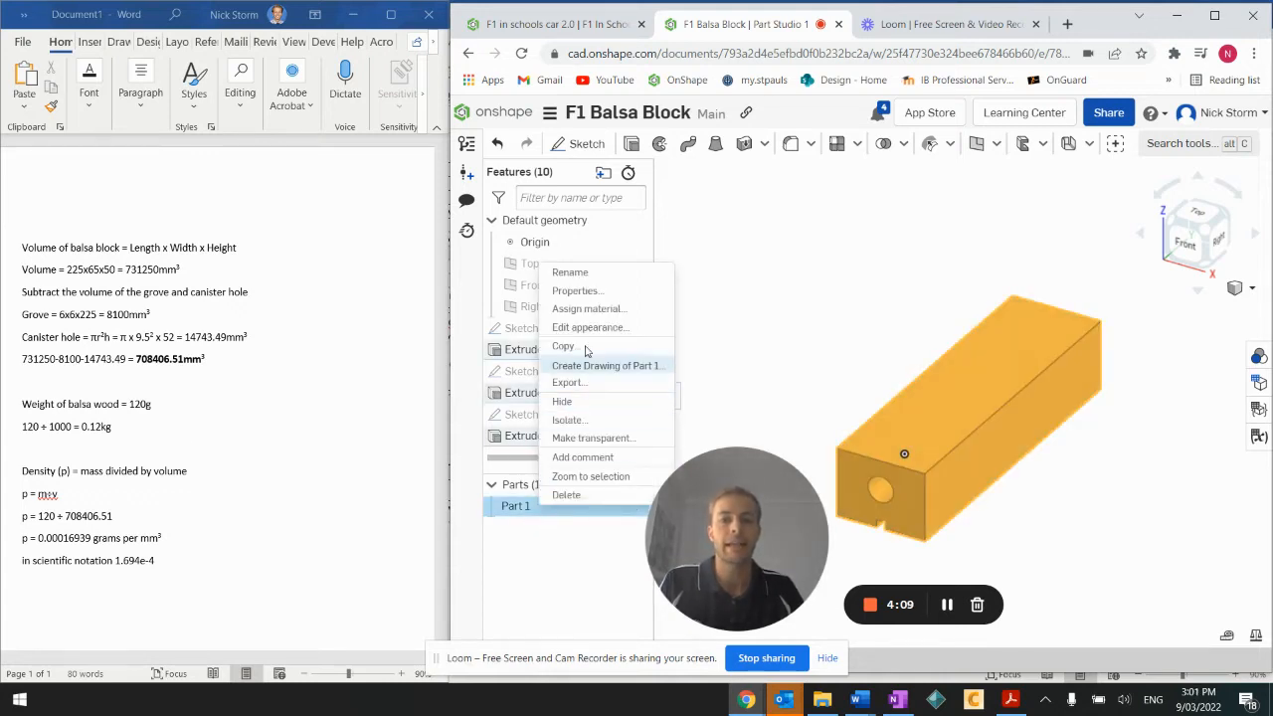
left_click(593, 309)
left_click_drag(756, 478, 568, 481)
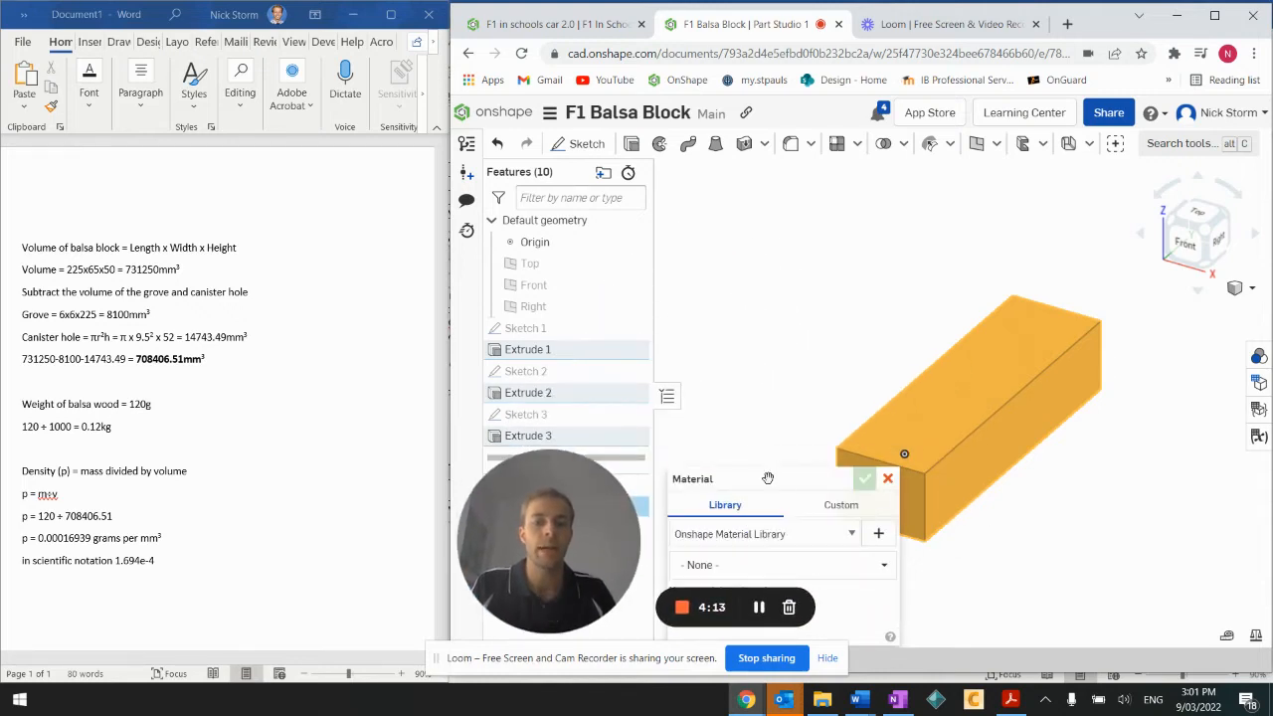
left_click_drag(768, 478, 777, 189)
- Search the Onshape Material Library for balsa and select the Balsa material for the block
left_click(774, 276)
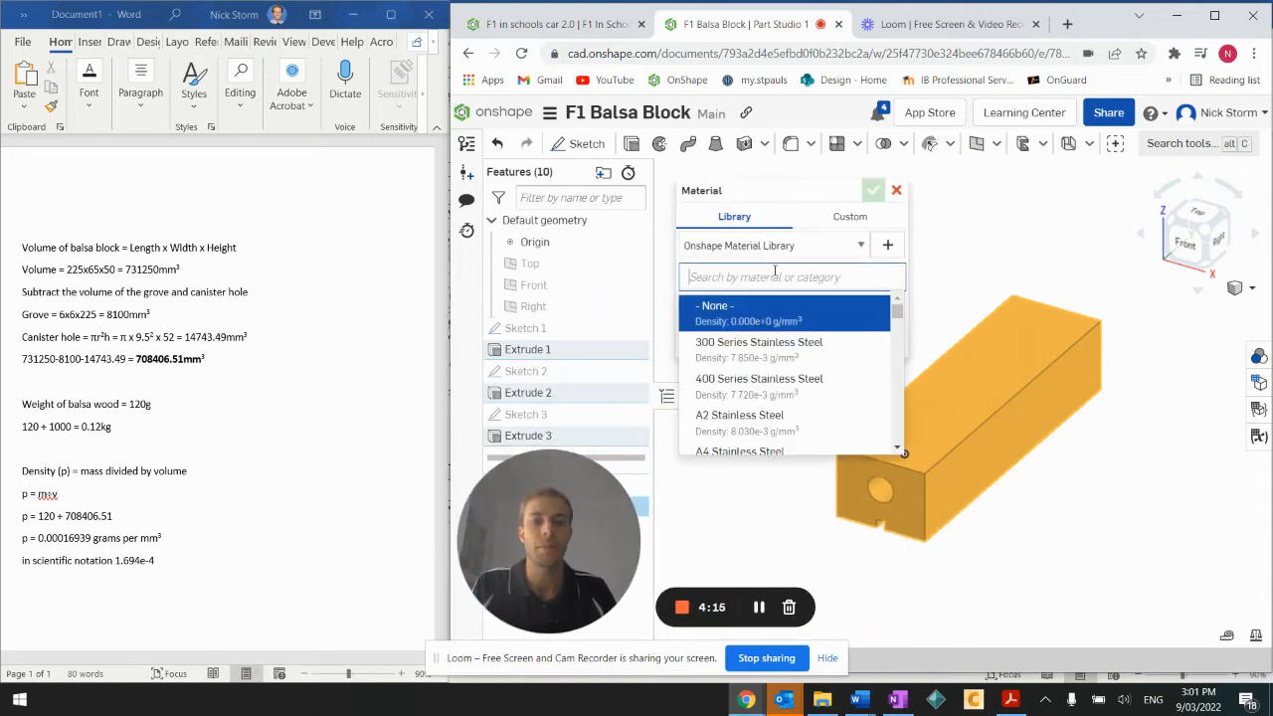
scroll(772, 378, "down", 5)
scroll(768, 381, "up", 5)
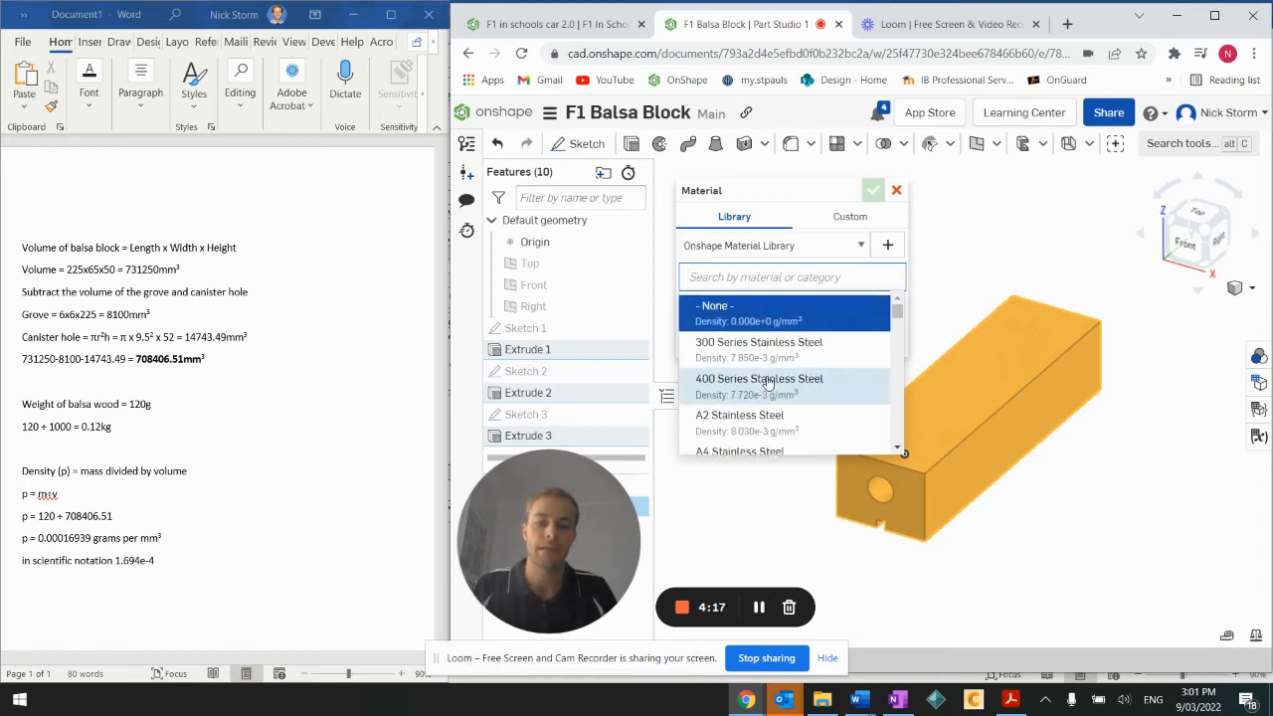
type("blas")
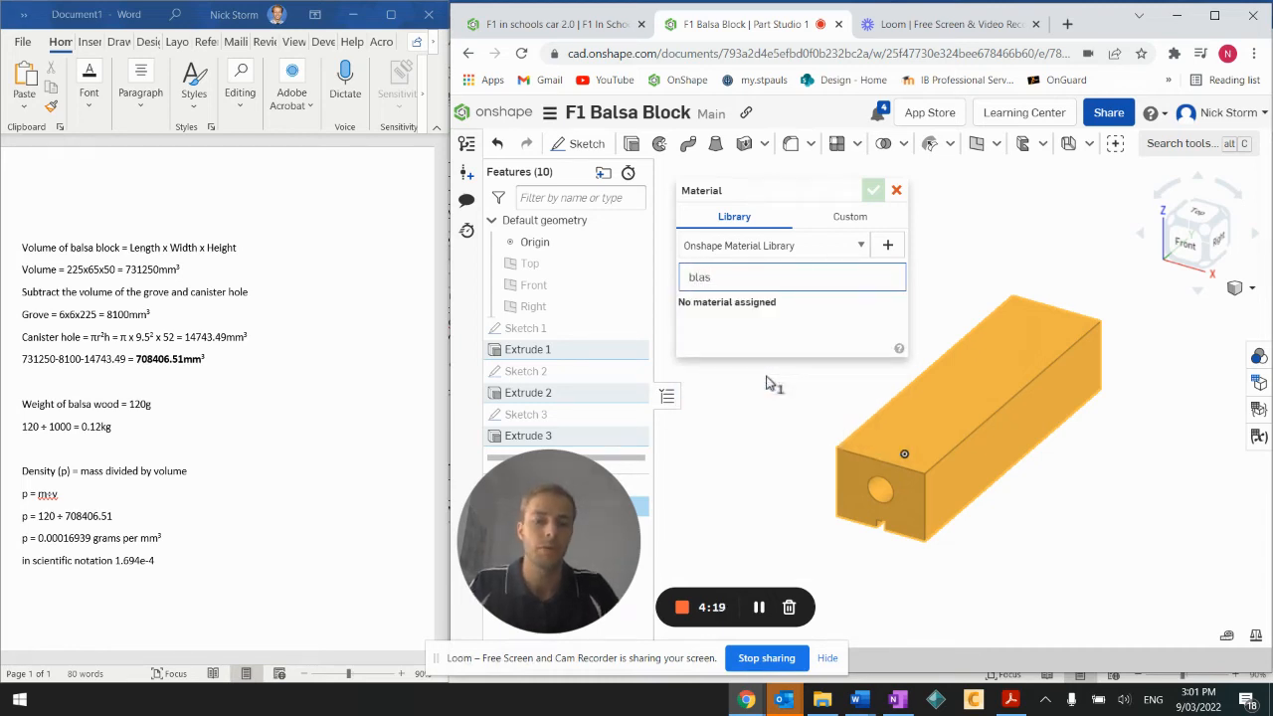
key("BackSpace")
key("BackSpace")
key("BackSpace")
type("as")
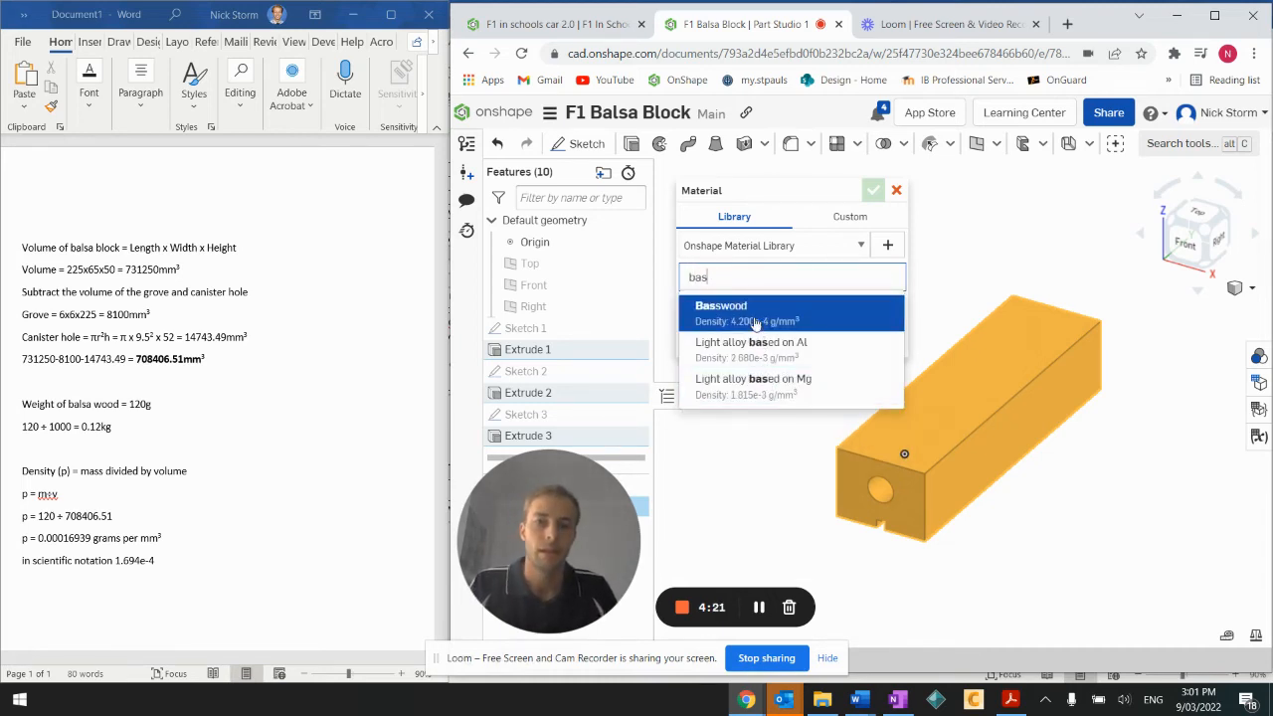
key("BackSpace")
type("l")
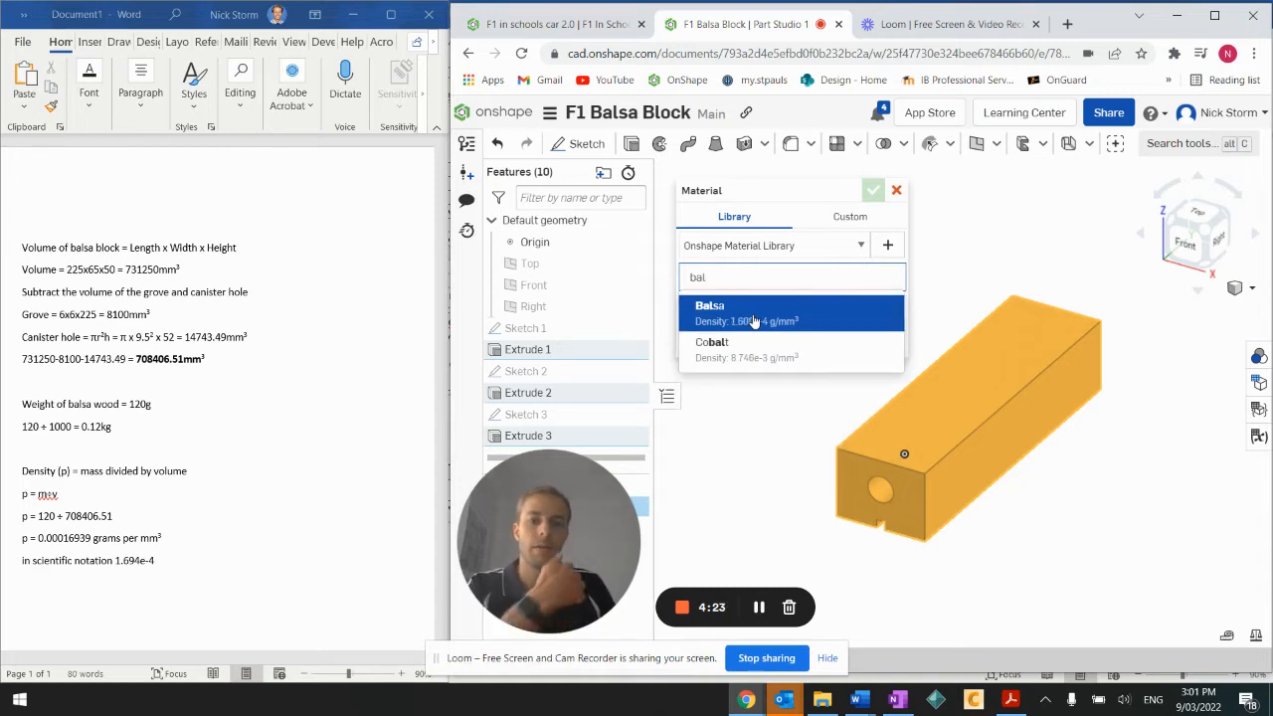
left_click(754, 321)
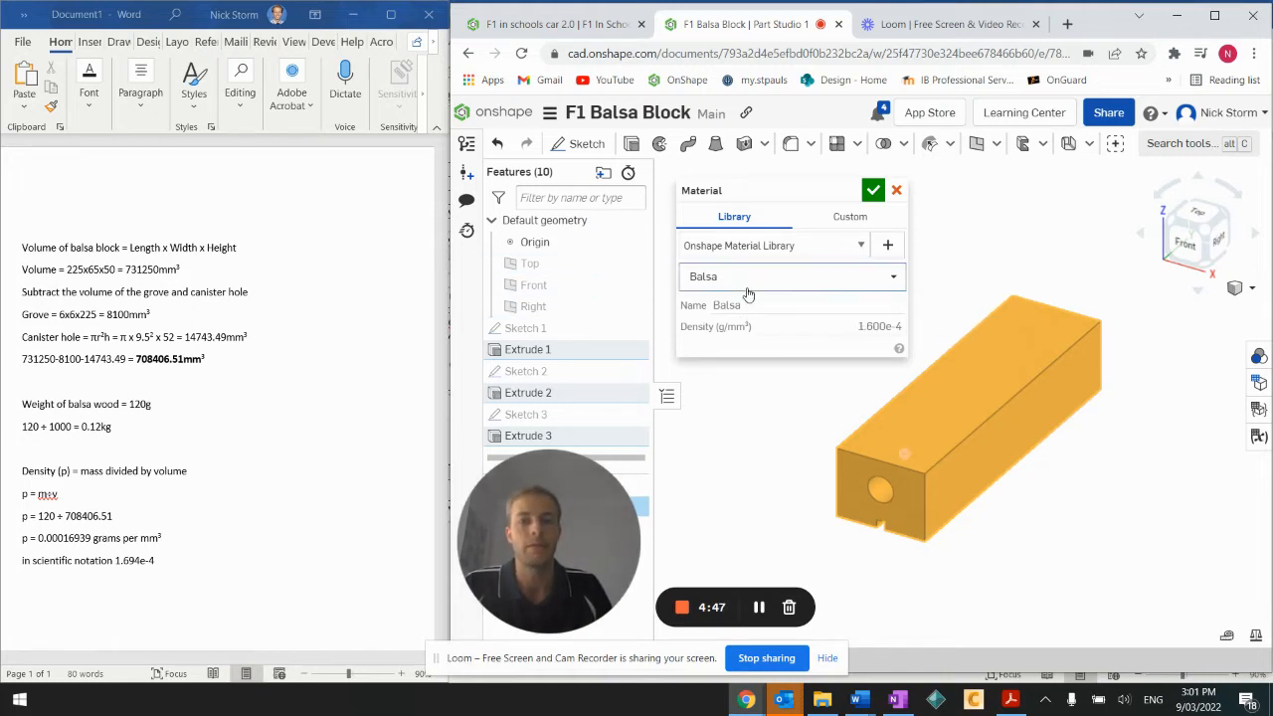
- Switch the block's material to a custom definition and name it Custom Balsa
left_click(852, 217)
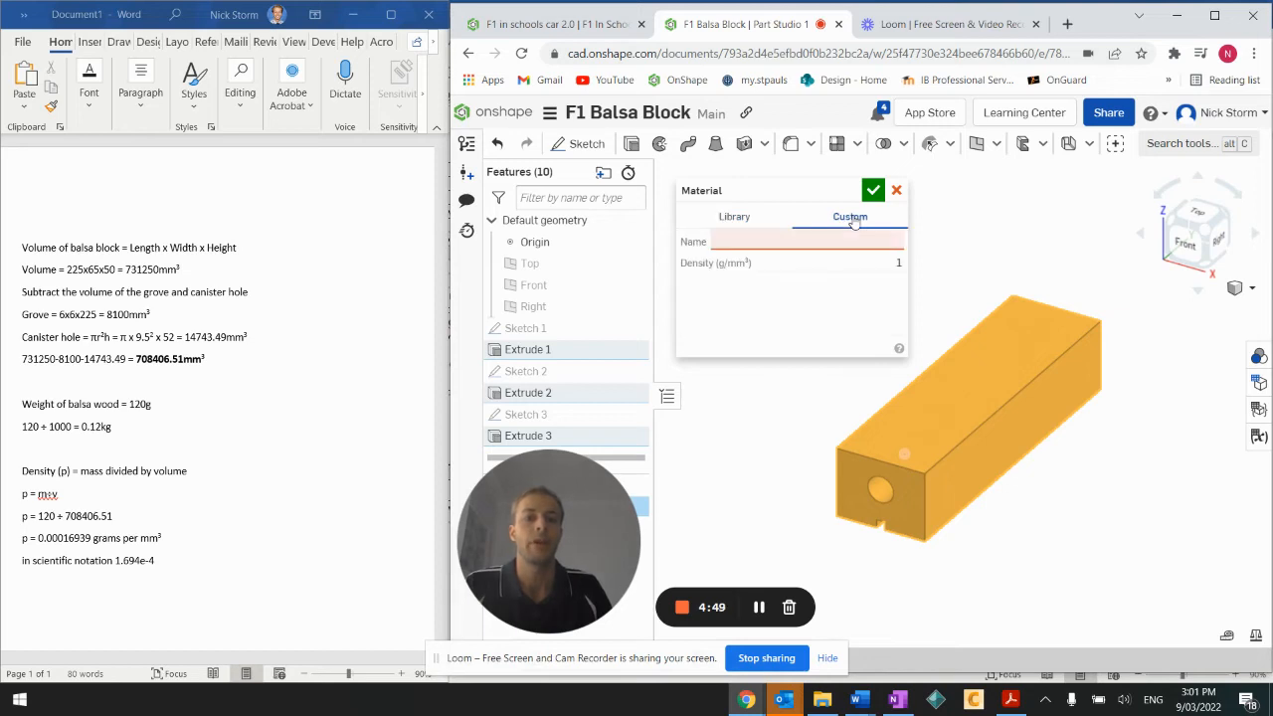
left_click(754, 243)
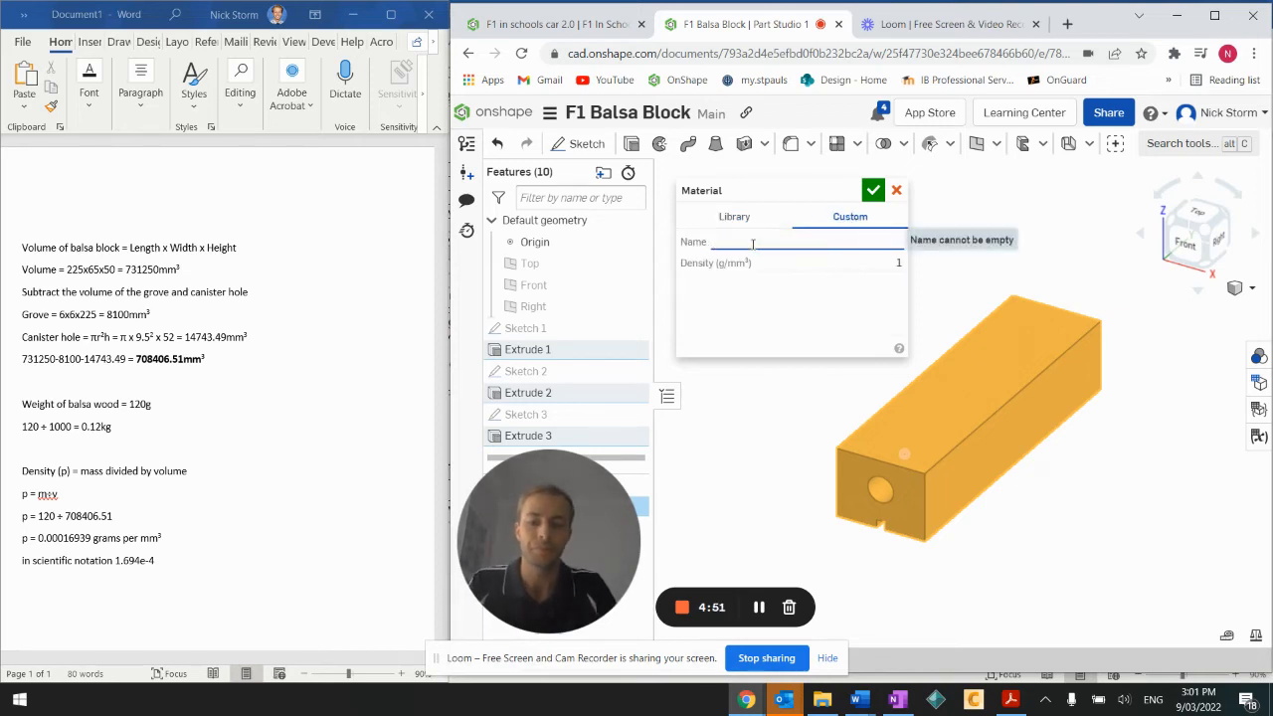
type("CustomBlas")
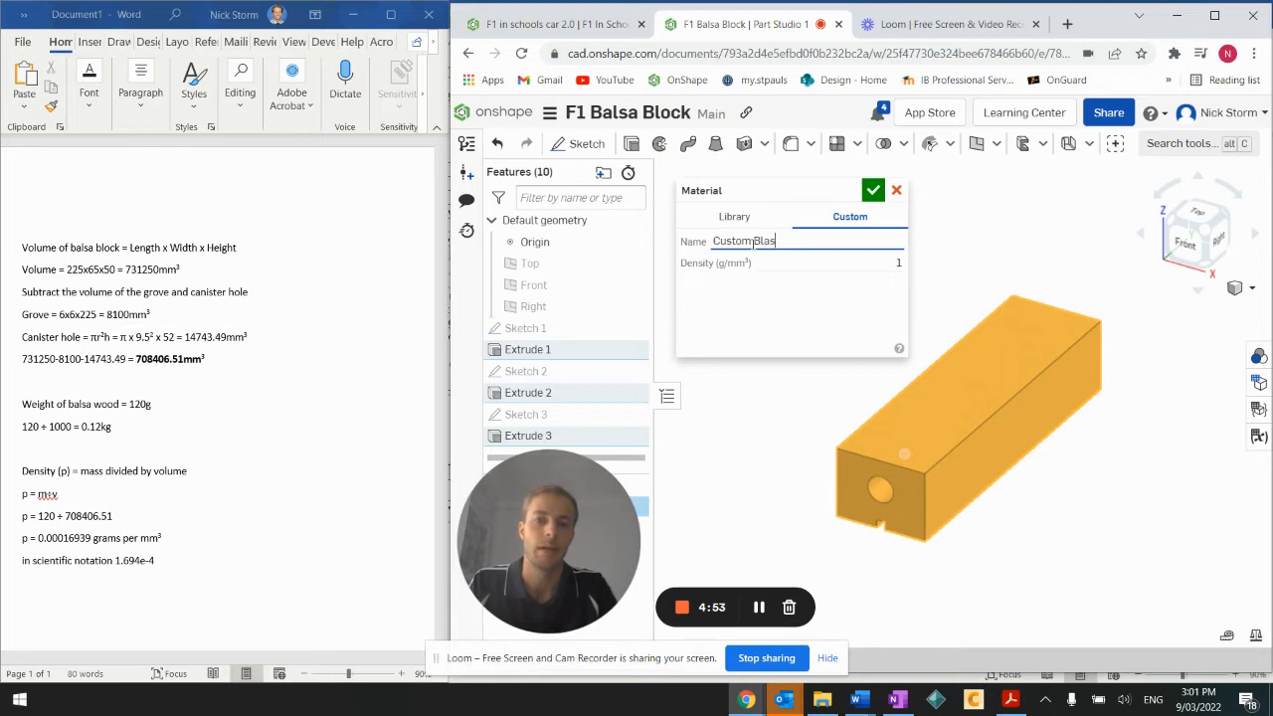
key("BackSpace")
type("al")
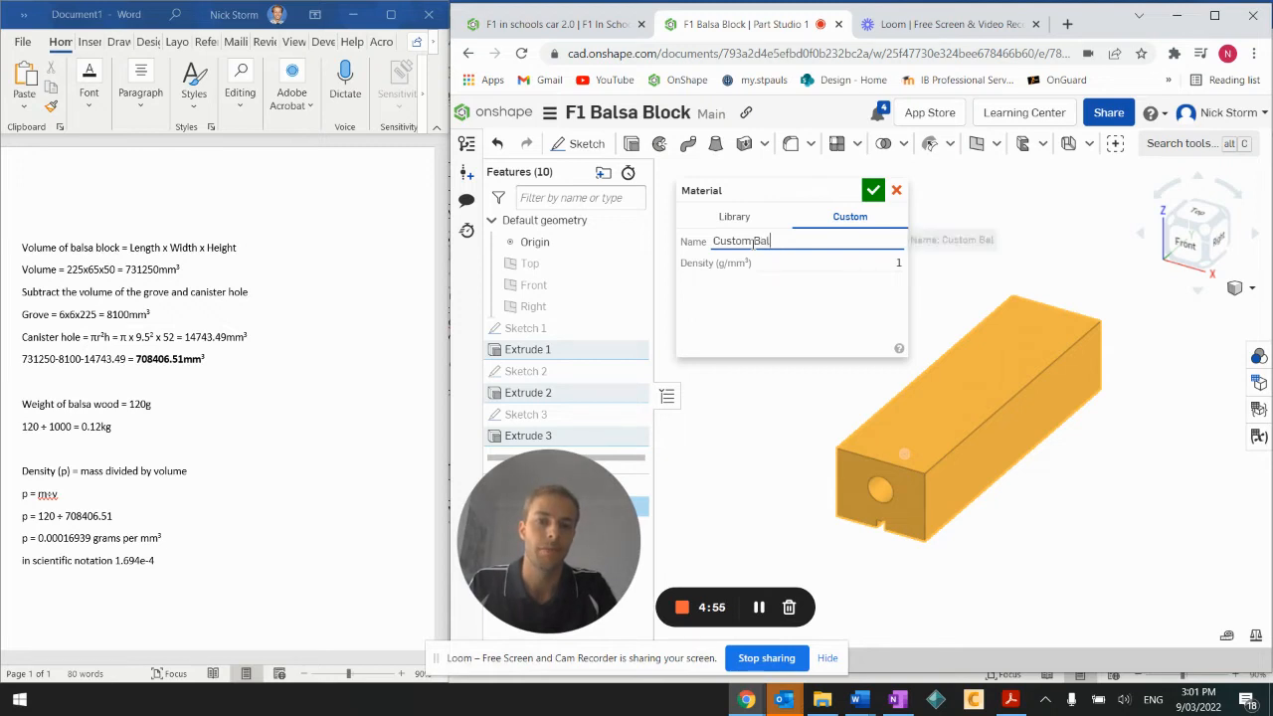
type("sa")
- Set the custom material's density to 0.00016939 g/mm³ and apply it to the block
left_click(823, 260)
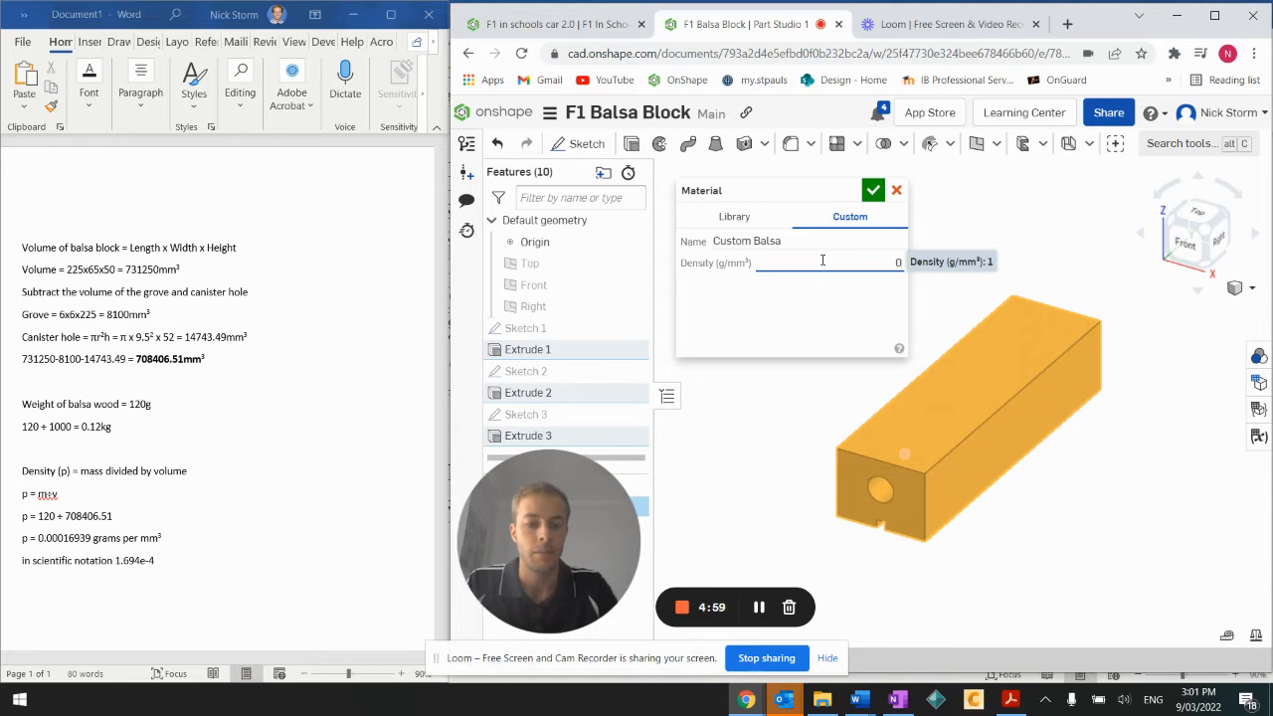
type("0.000")
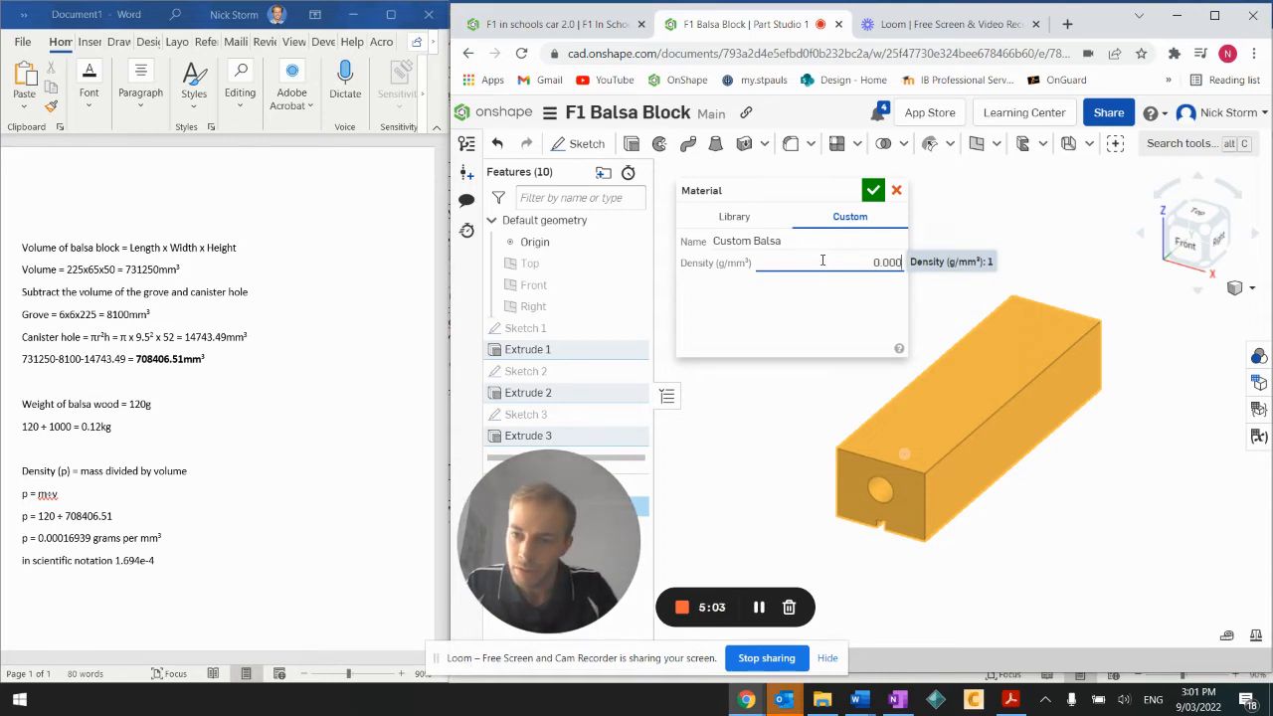
type("16")
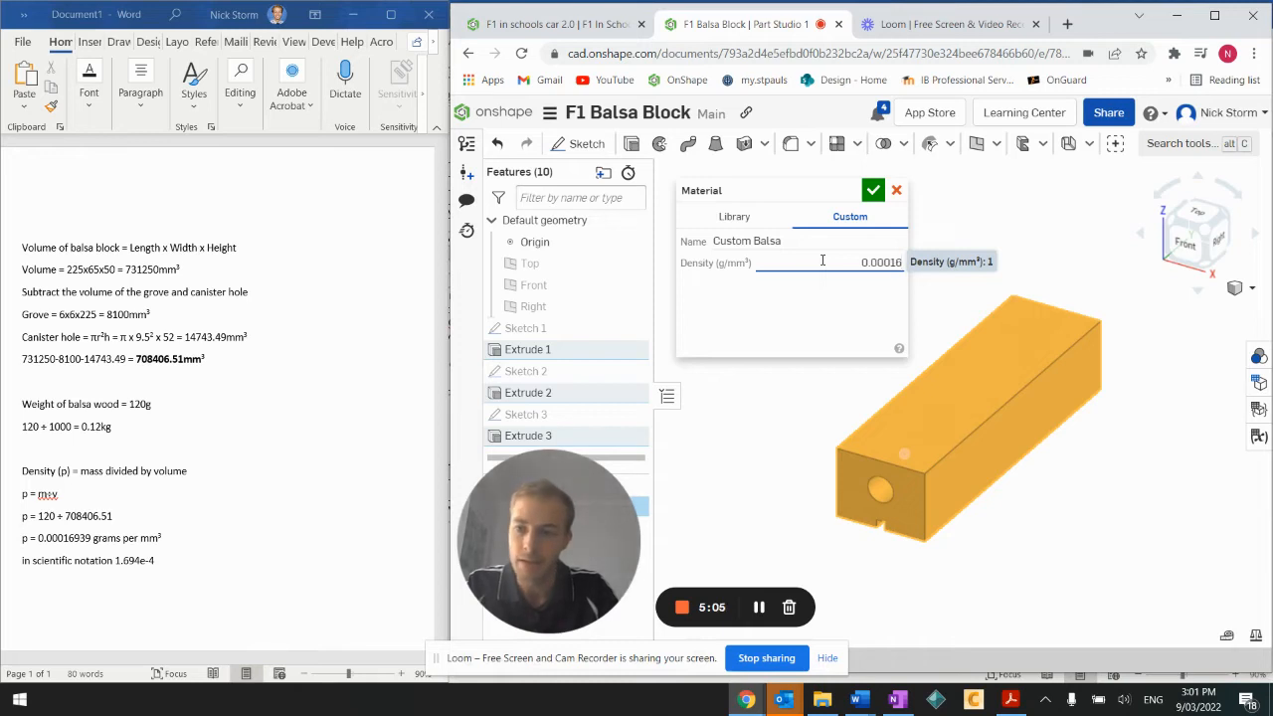
type("939")
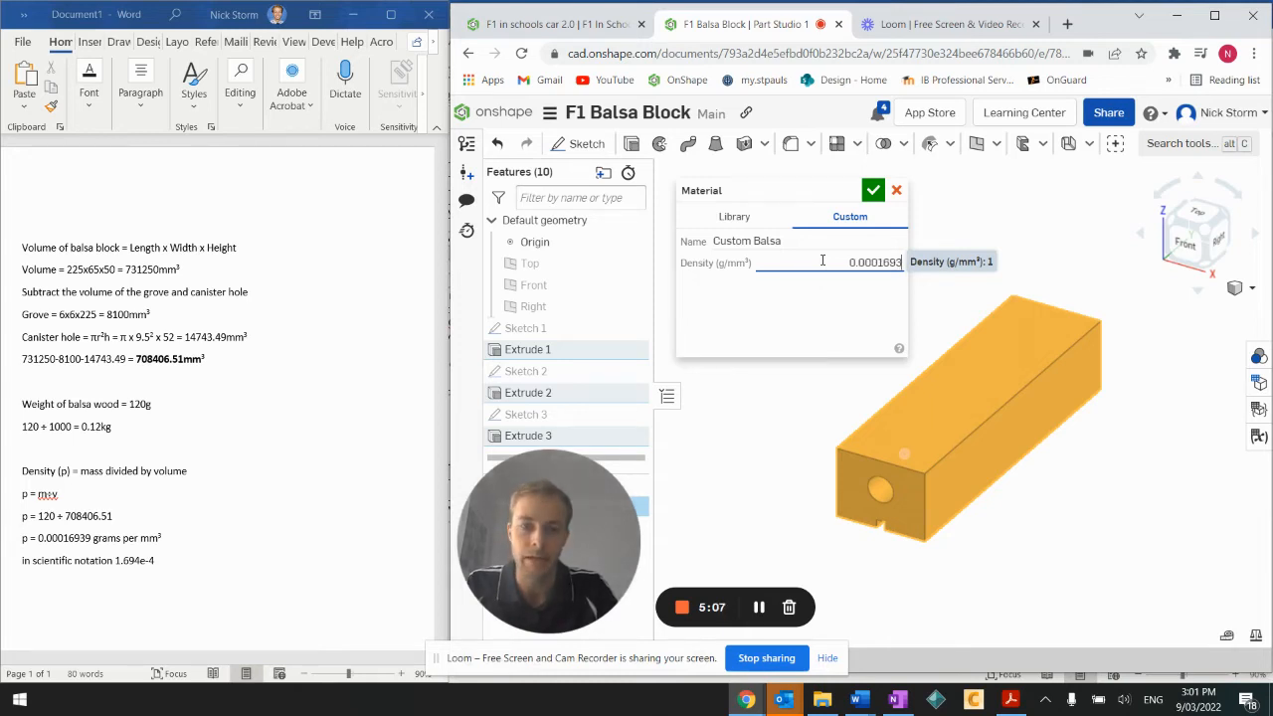
left_click(872, 192)
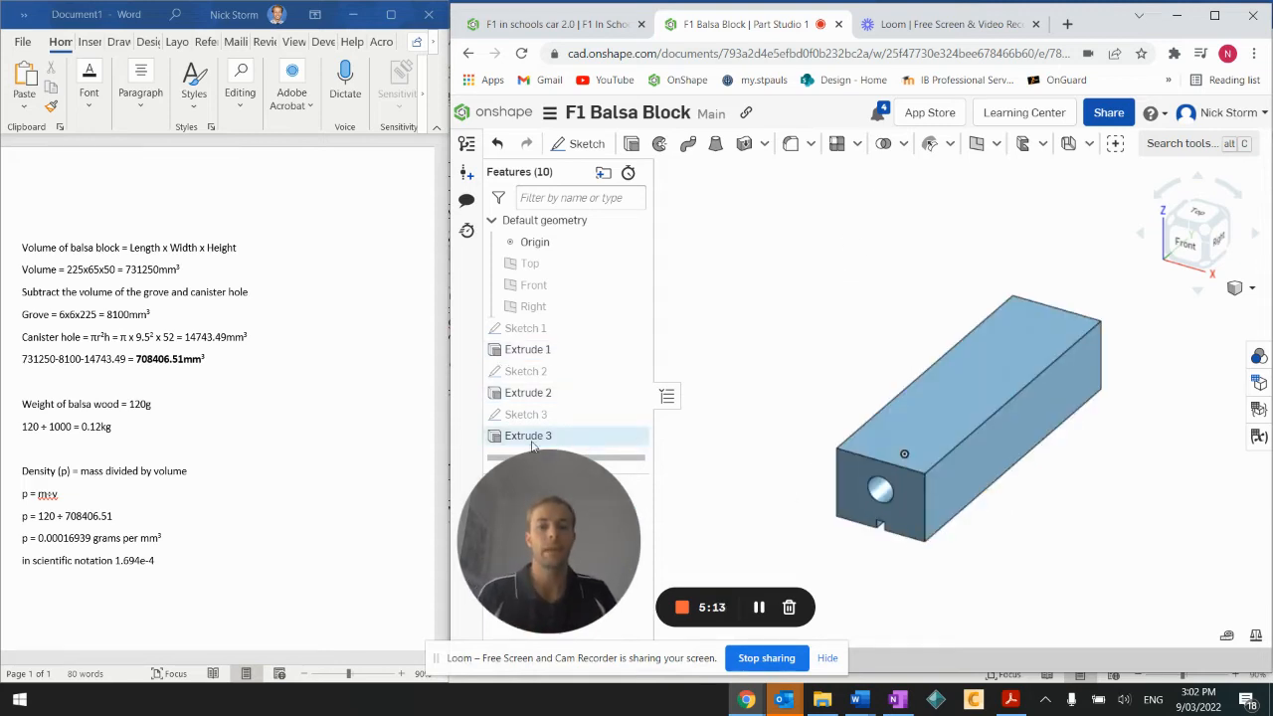
- Check the mass and volume of the balsa block in its mass properties, then close them and clear the selection
left_click_drag(585, 488, 713, 493)
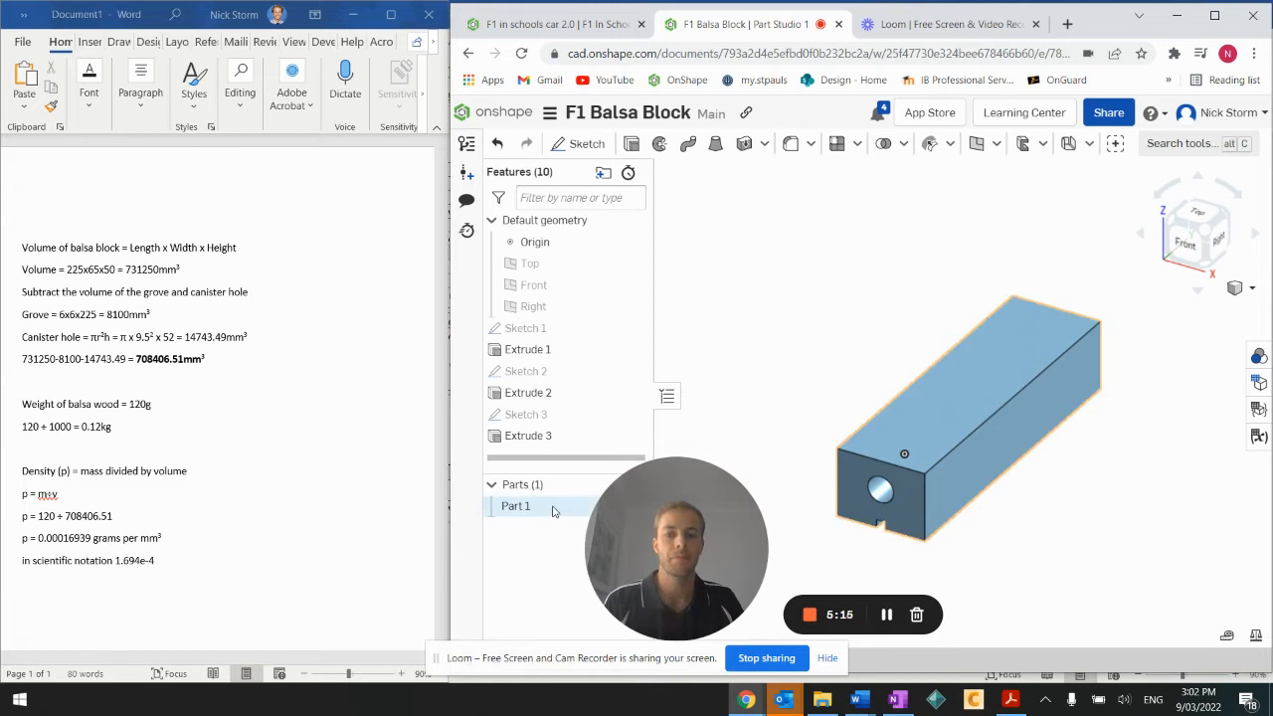
left_click(516, 506)
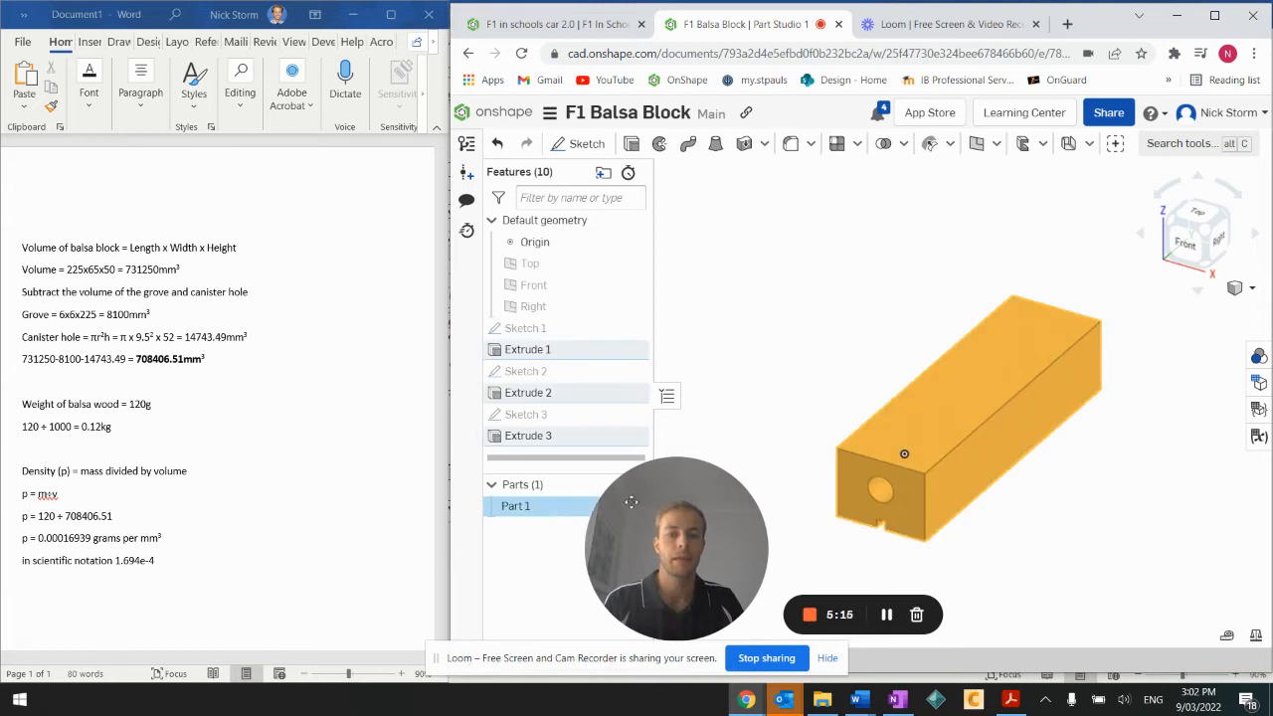
left_click(1256, 638)
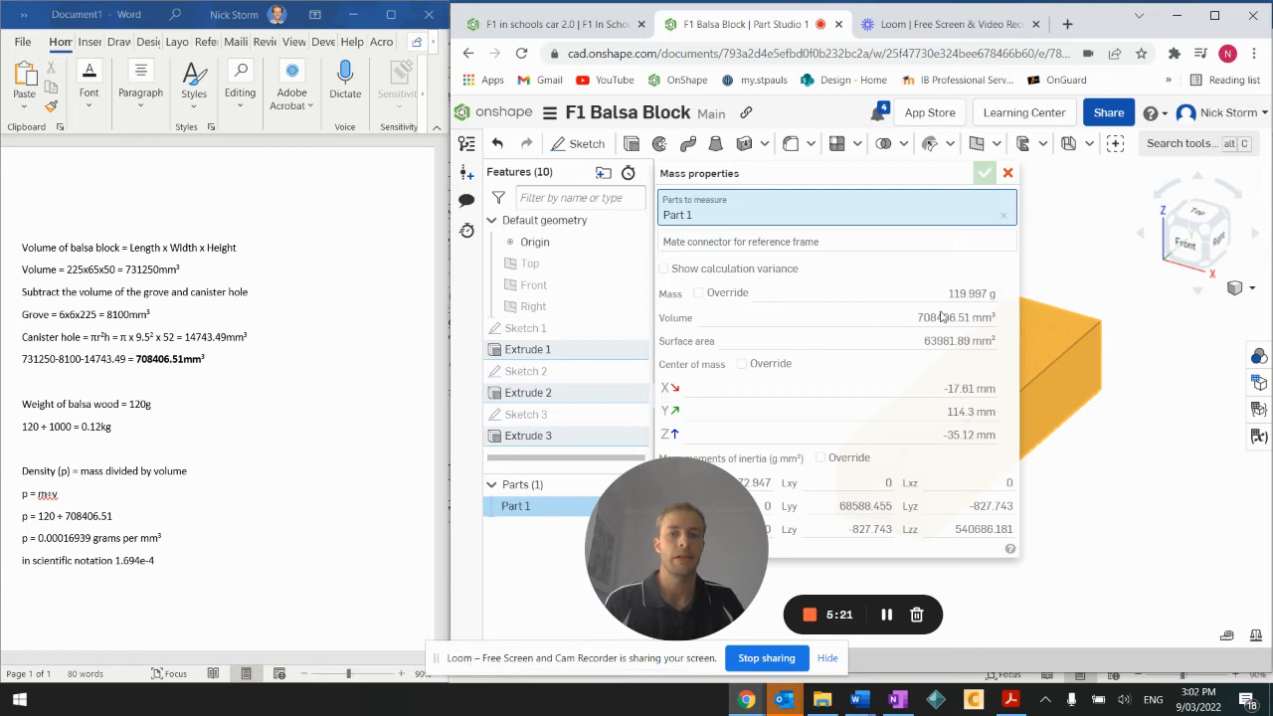
mouse_move(987, 320)
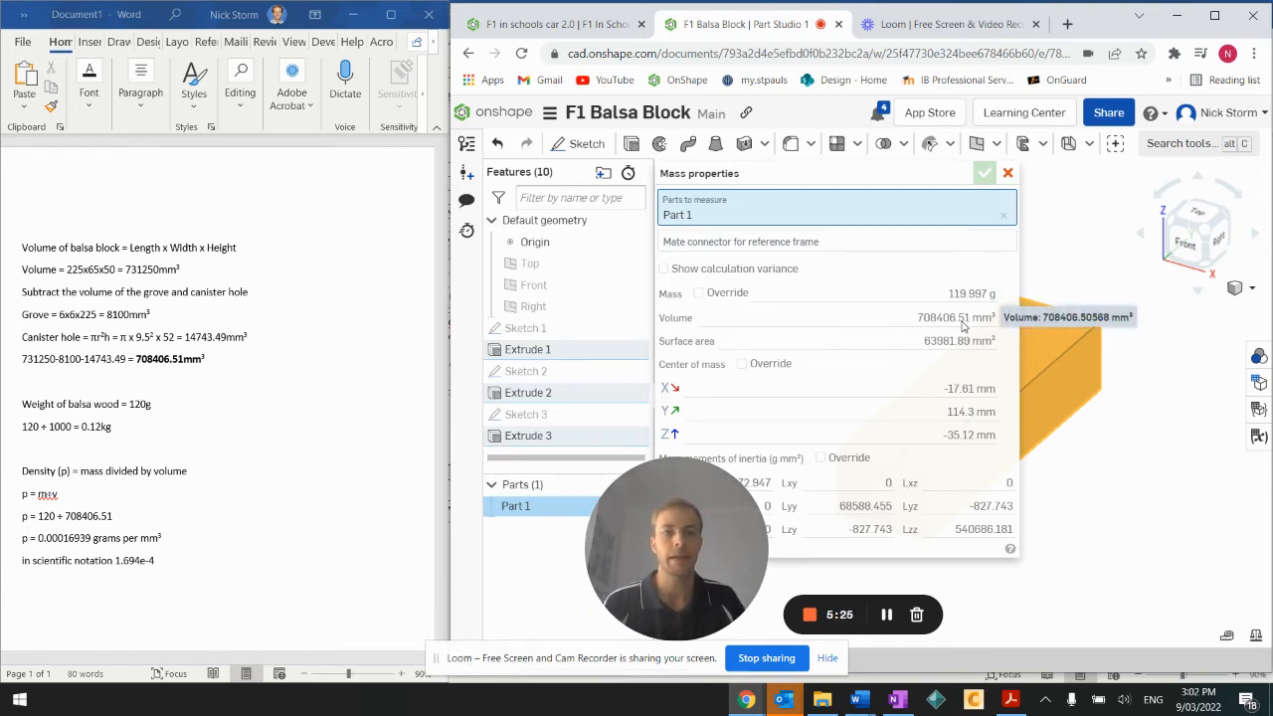
mouse_move(966, 291)
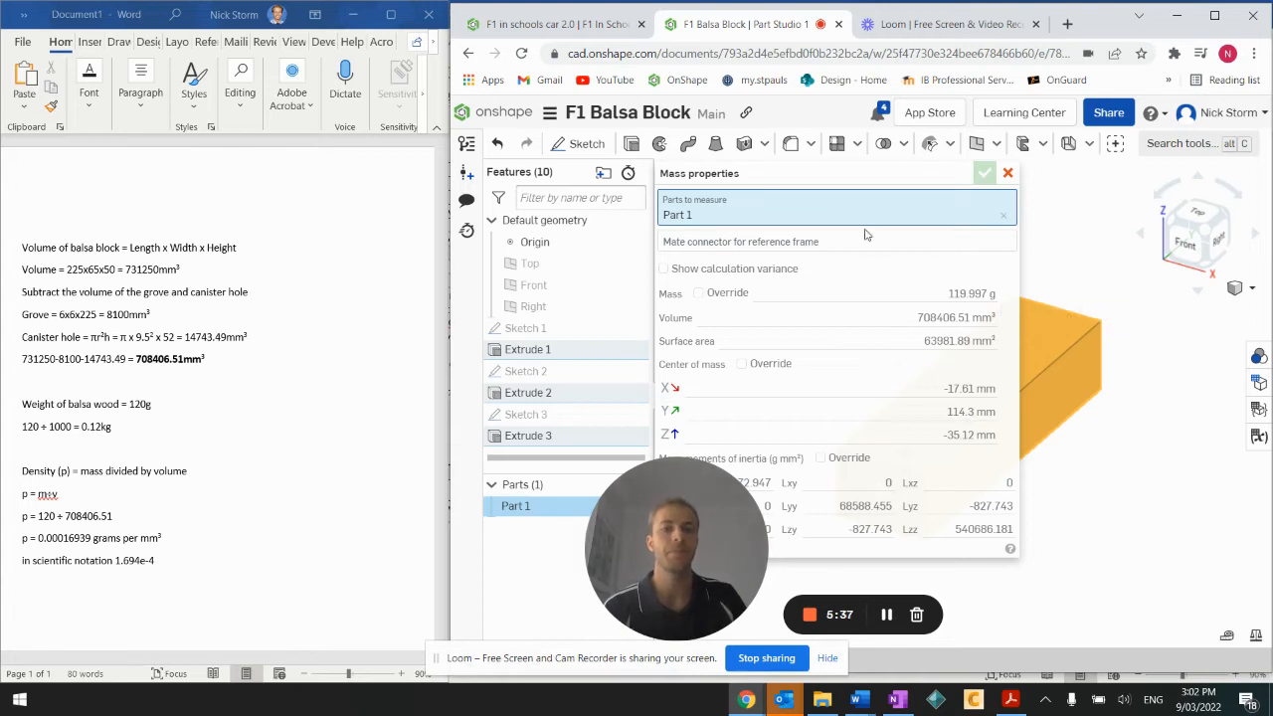
left_click(1007, 174)
left_click(1115, 458)
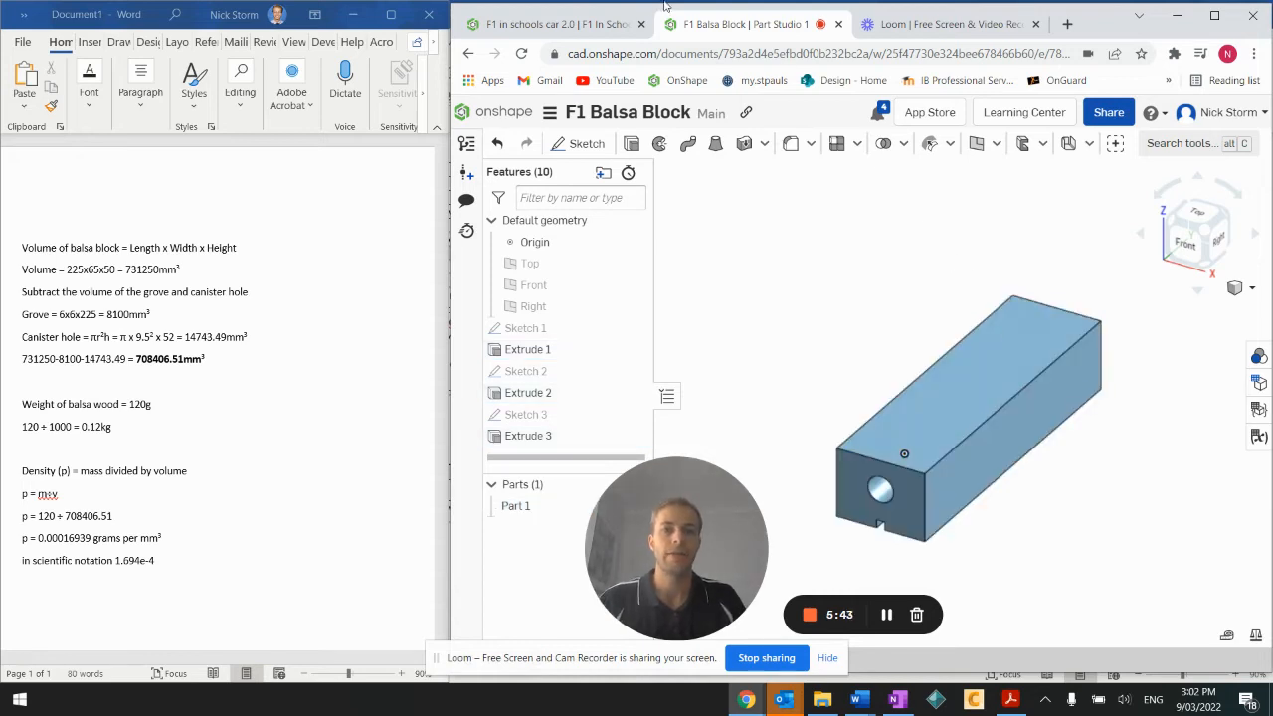
- Switch to the F1 in schools car 2.0 document and start a custom material definition for the car body, Part 5
left_click(589, 24)
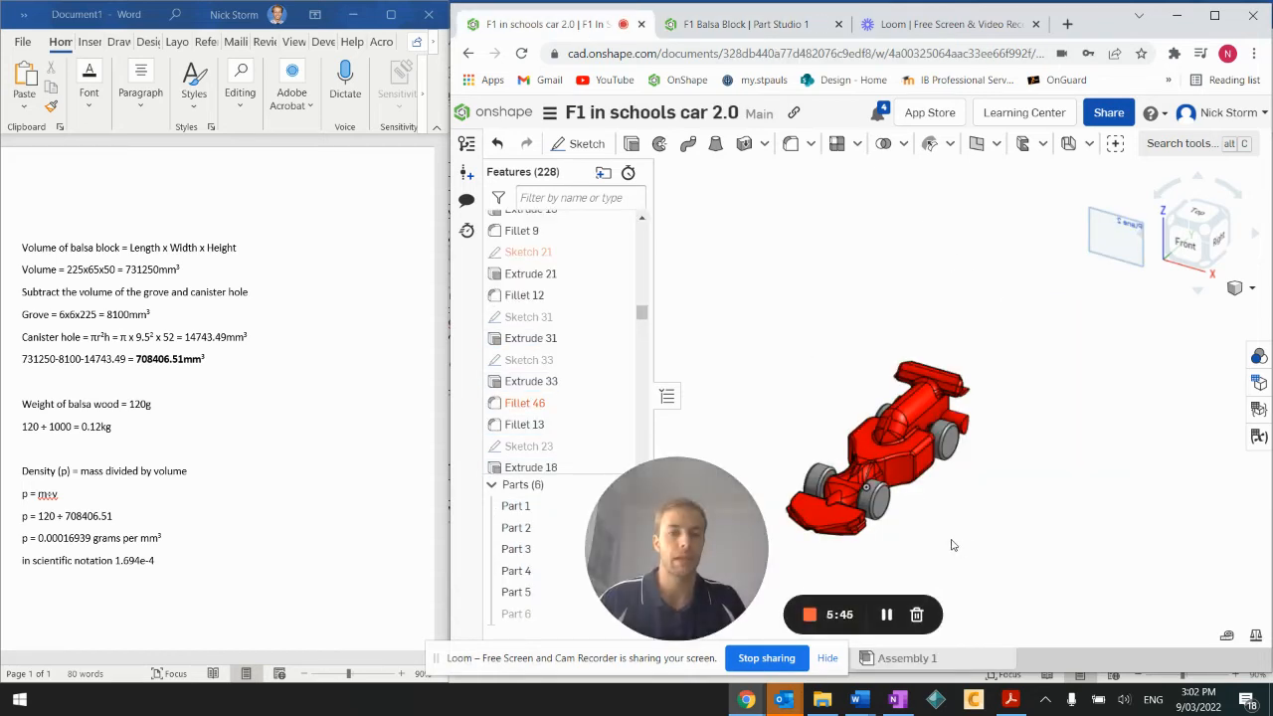
left_click_drag(724, 501, 1117, 478)
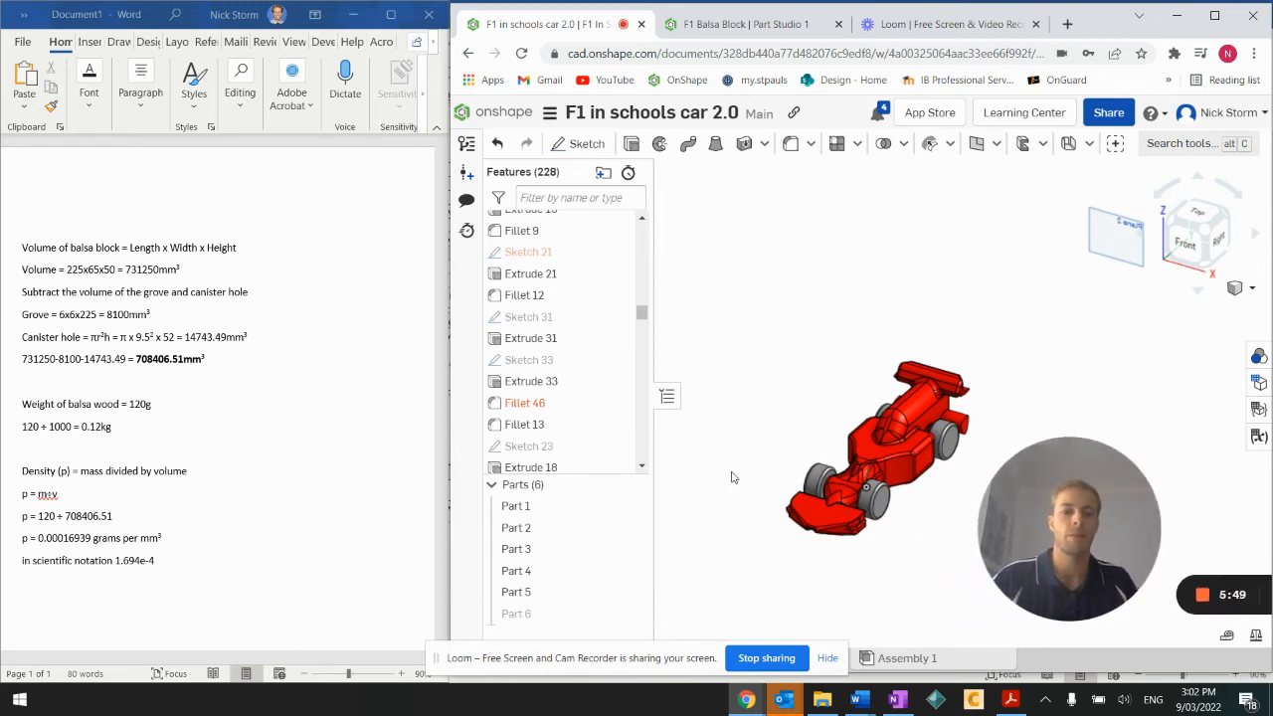
left_click(539, 596)
right_click(539, 597)
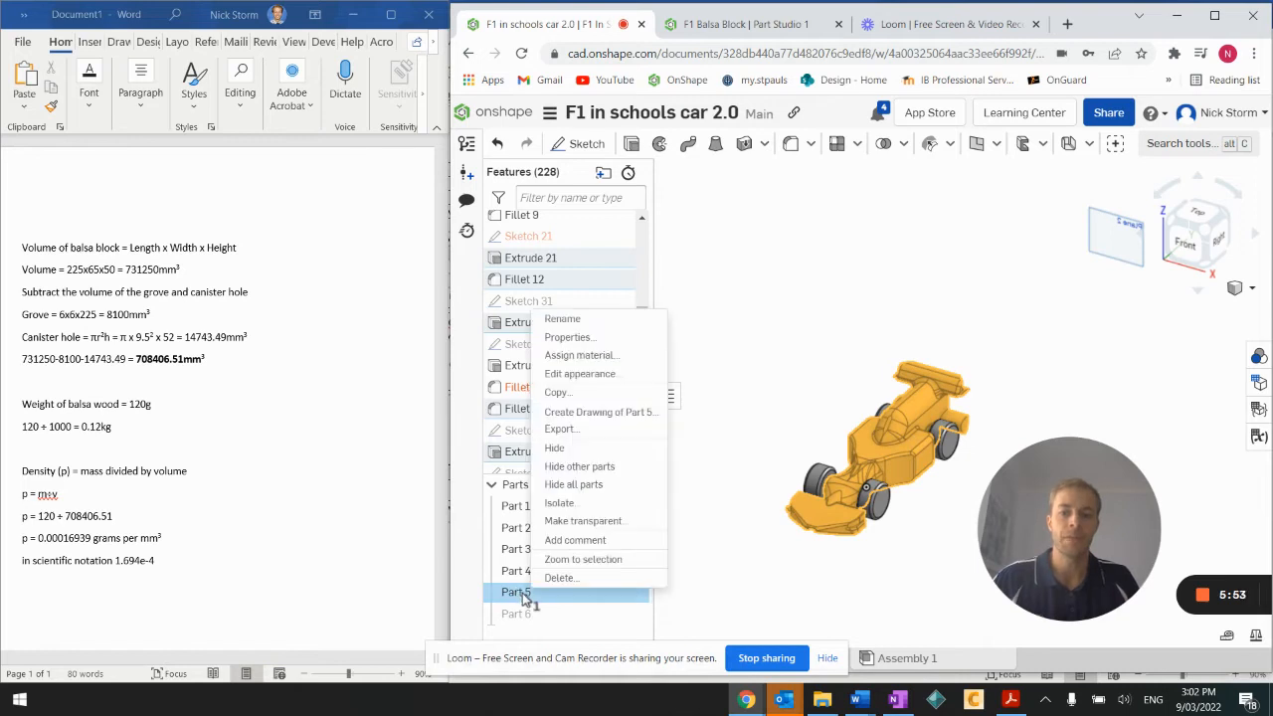
left_click(577, 355)
left_click(835, 505)
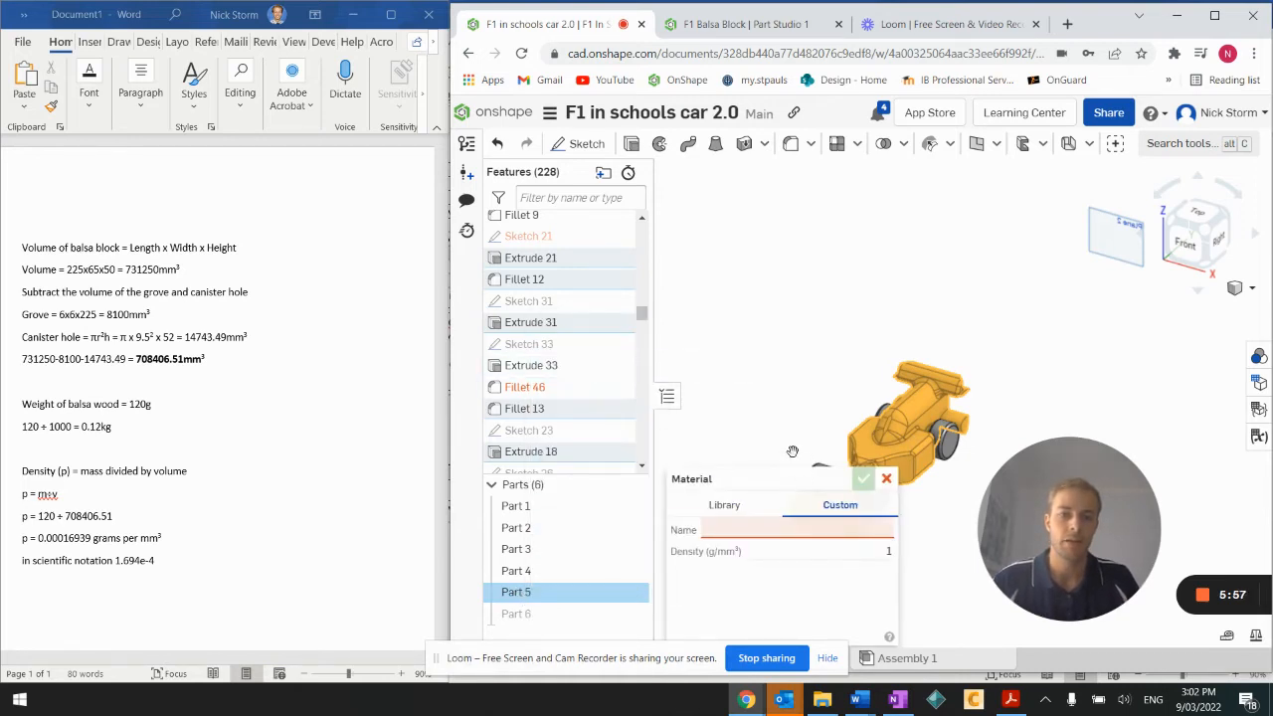
- Name the car body's material Custom Balsa, set its density to 0.00016939 g/mm³ and apply it
left_click(710, 456)
type("Cus")
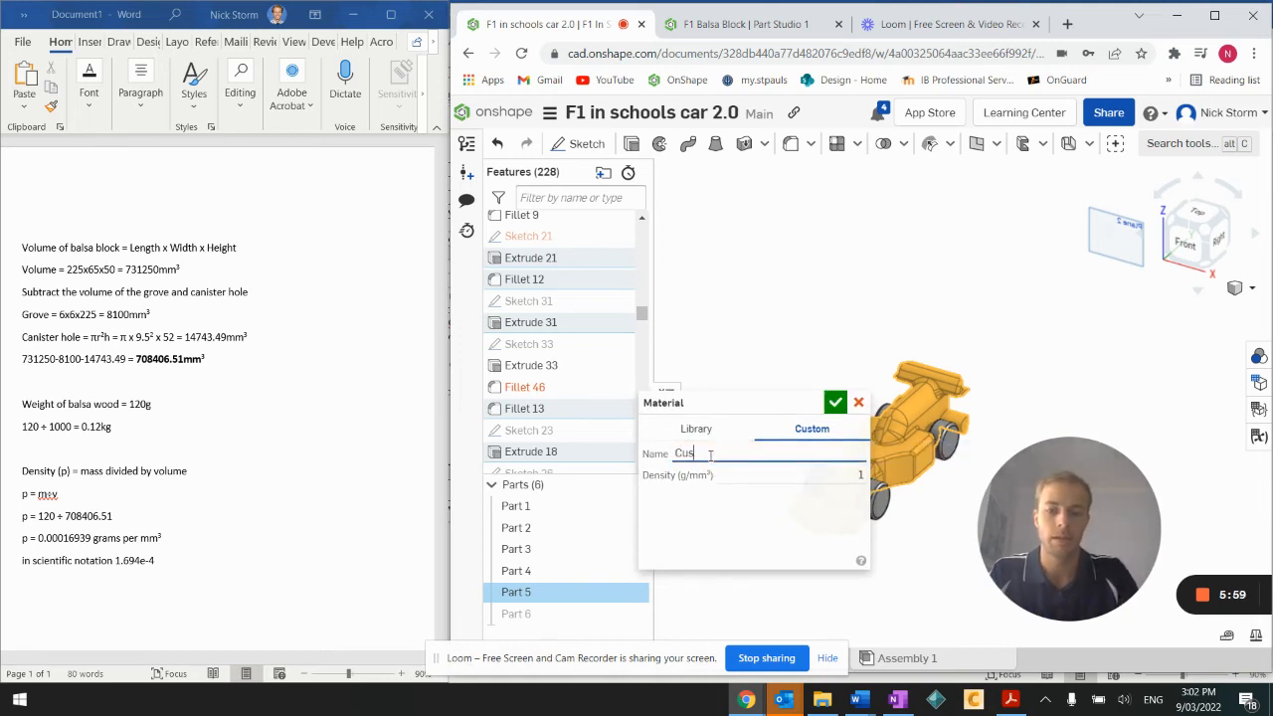
type("tom B")
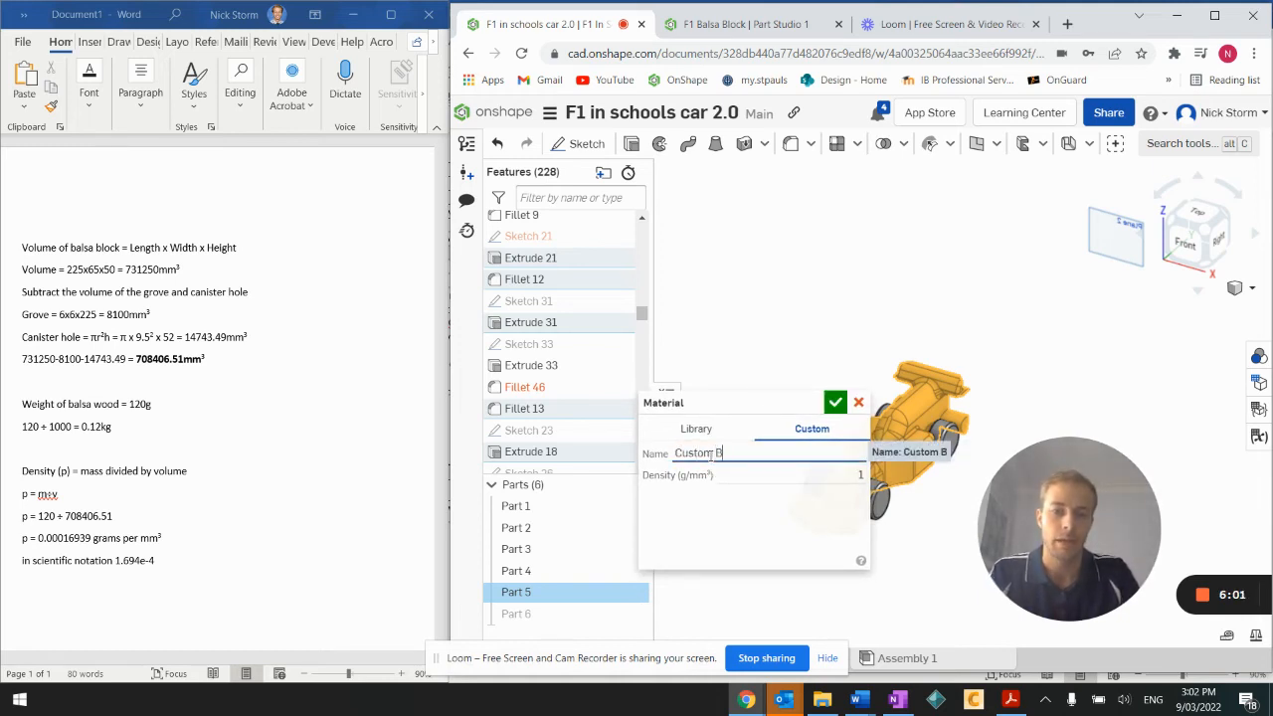
type("alsa")
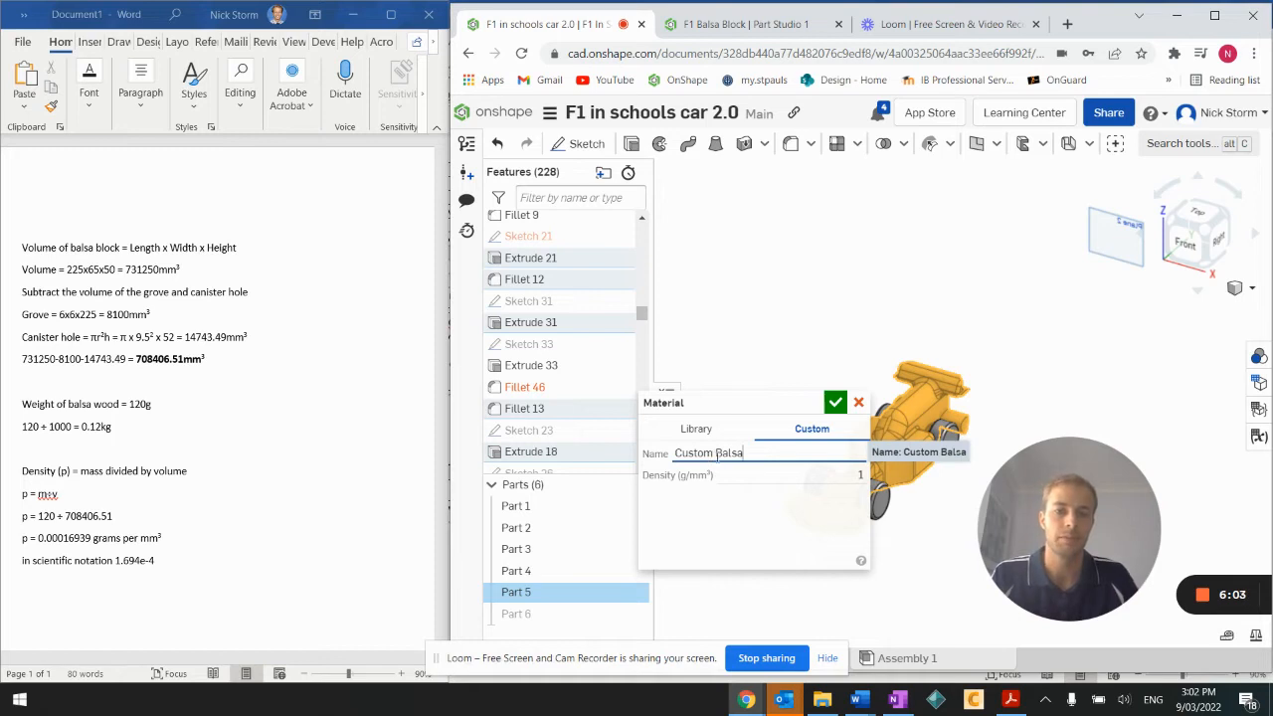
left_click(762, 474)
type("0.0")
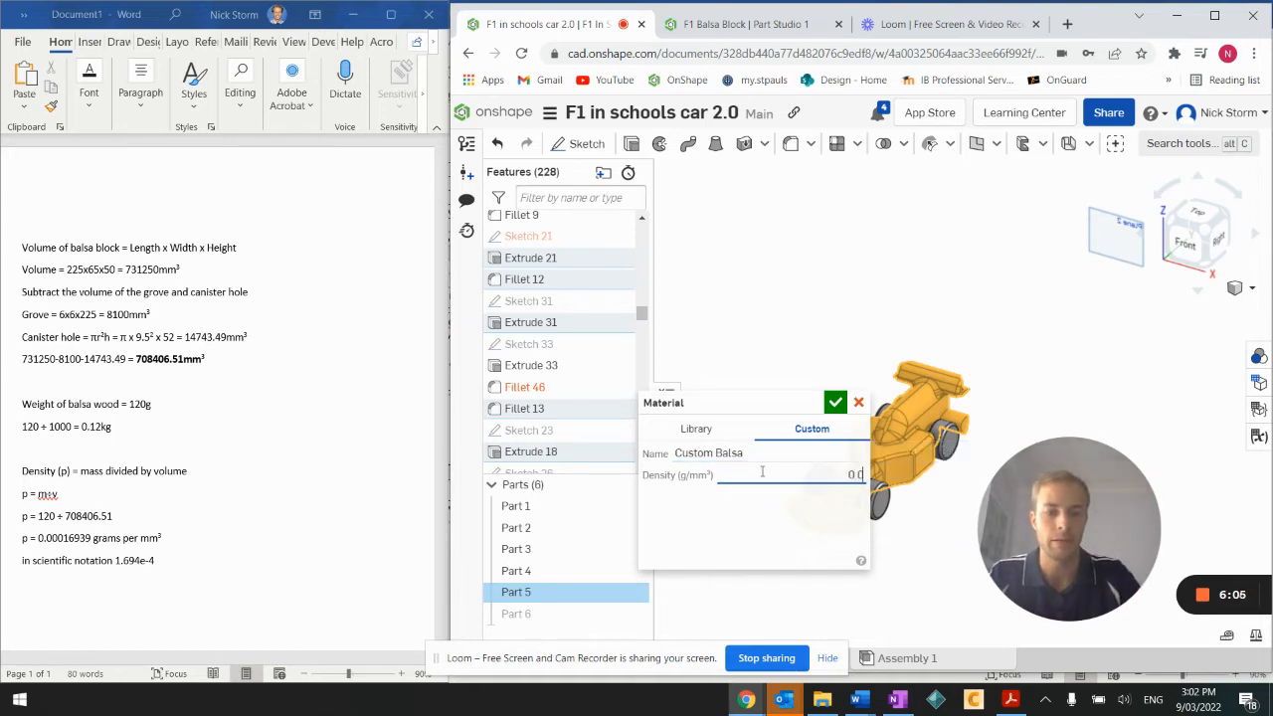
type("00")
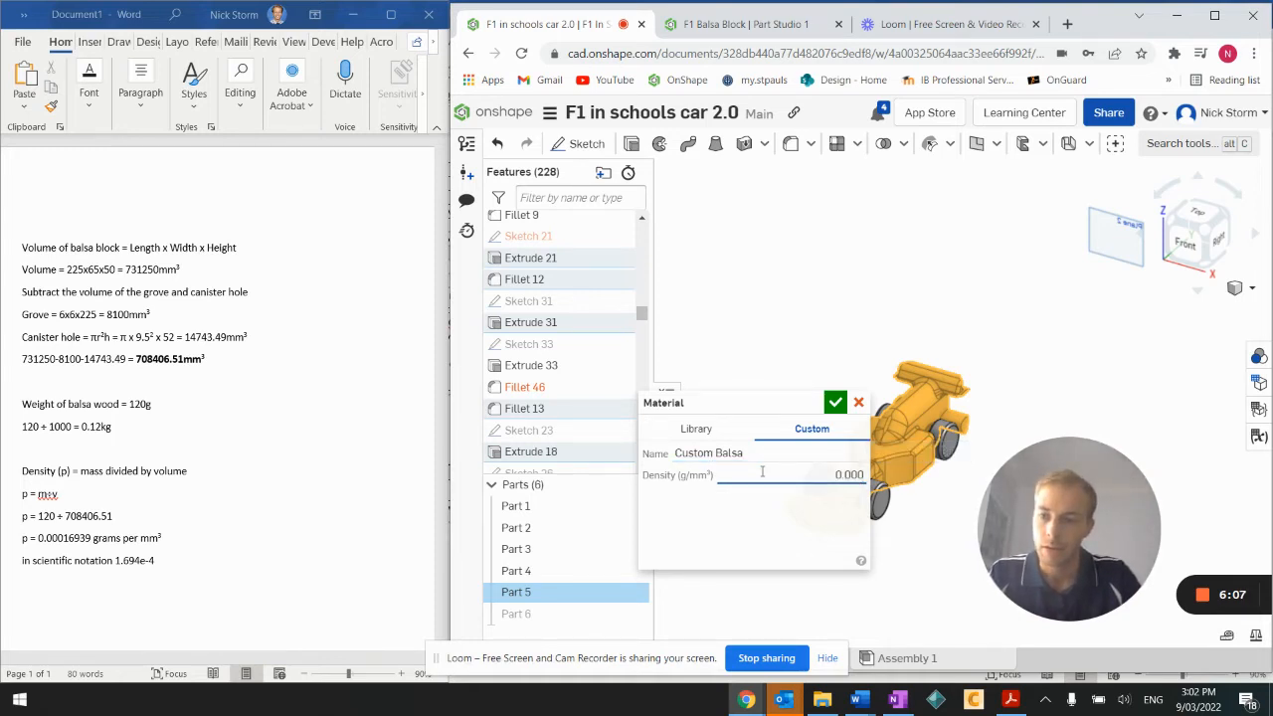
type("16939")
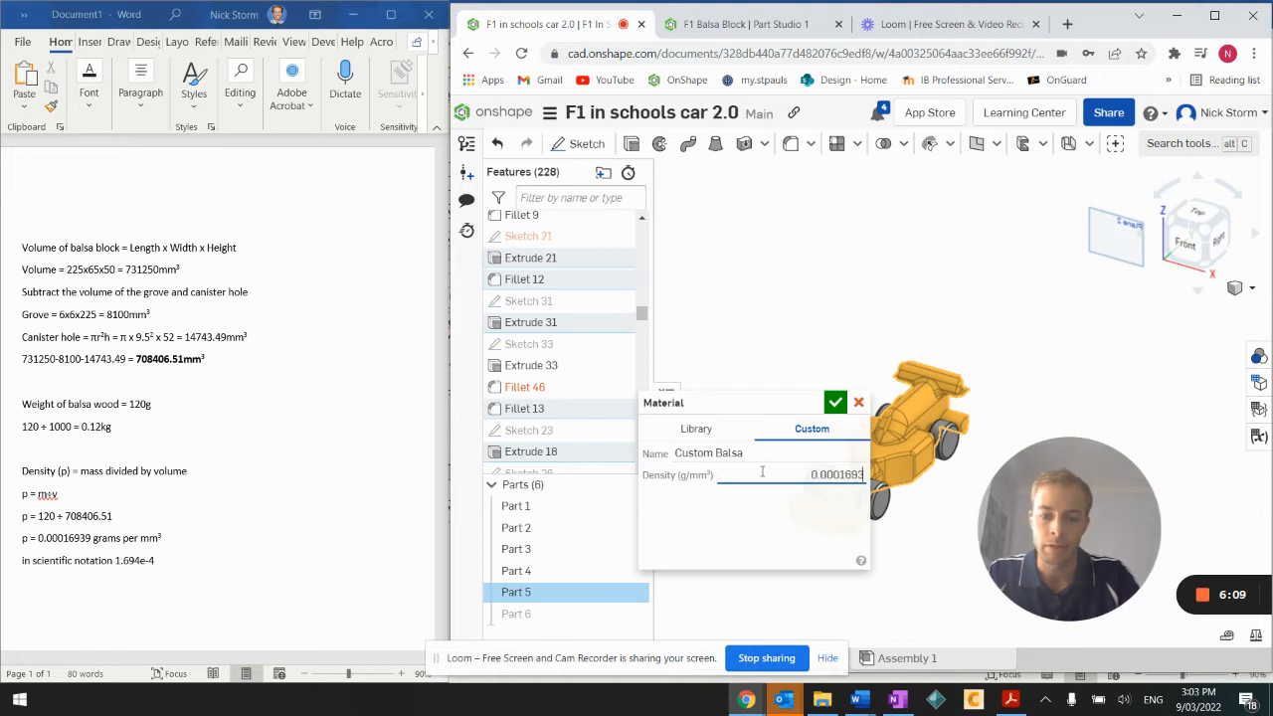
left_click(838, 404)
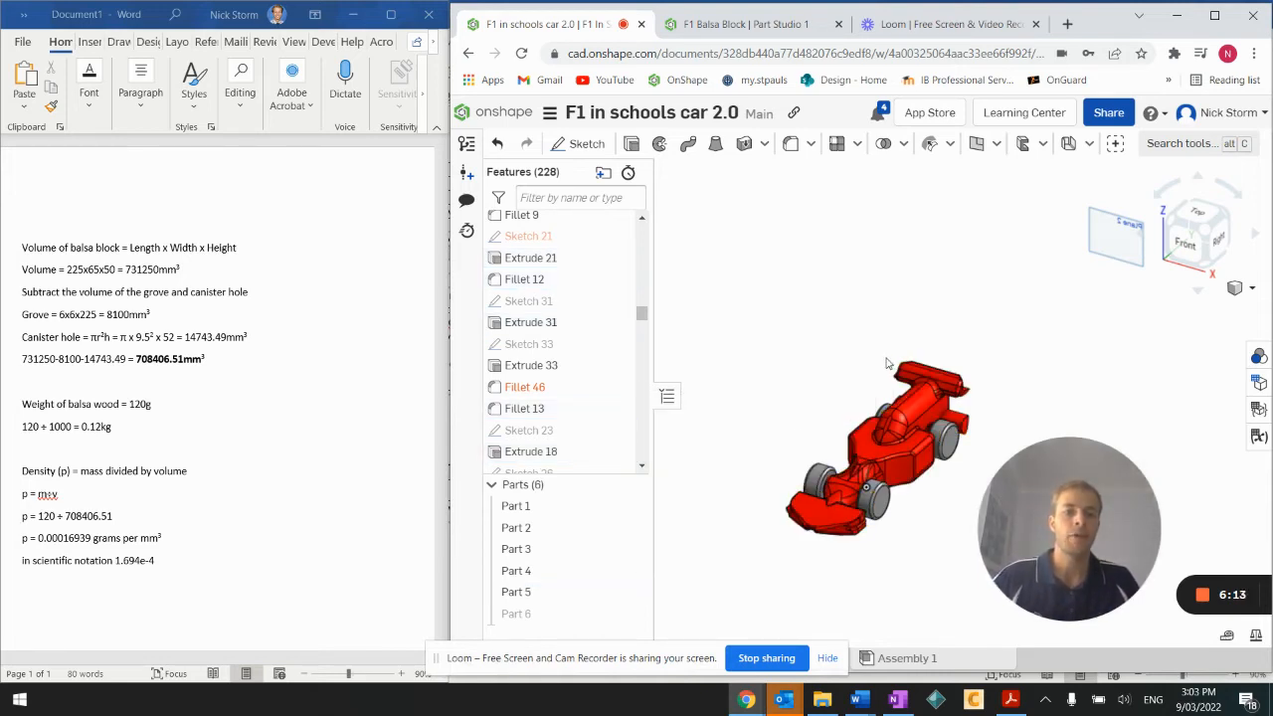
- Review the Onshape Material Library for the four wheels, Parts 1 to 4, keeping their material as None, and clear the selection
left_click(538, 506)
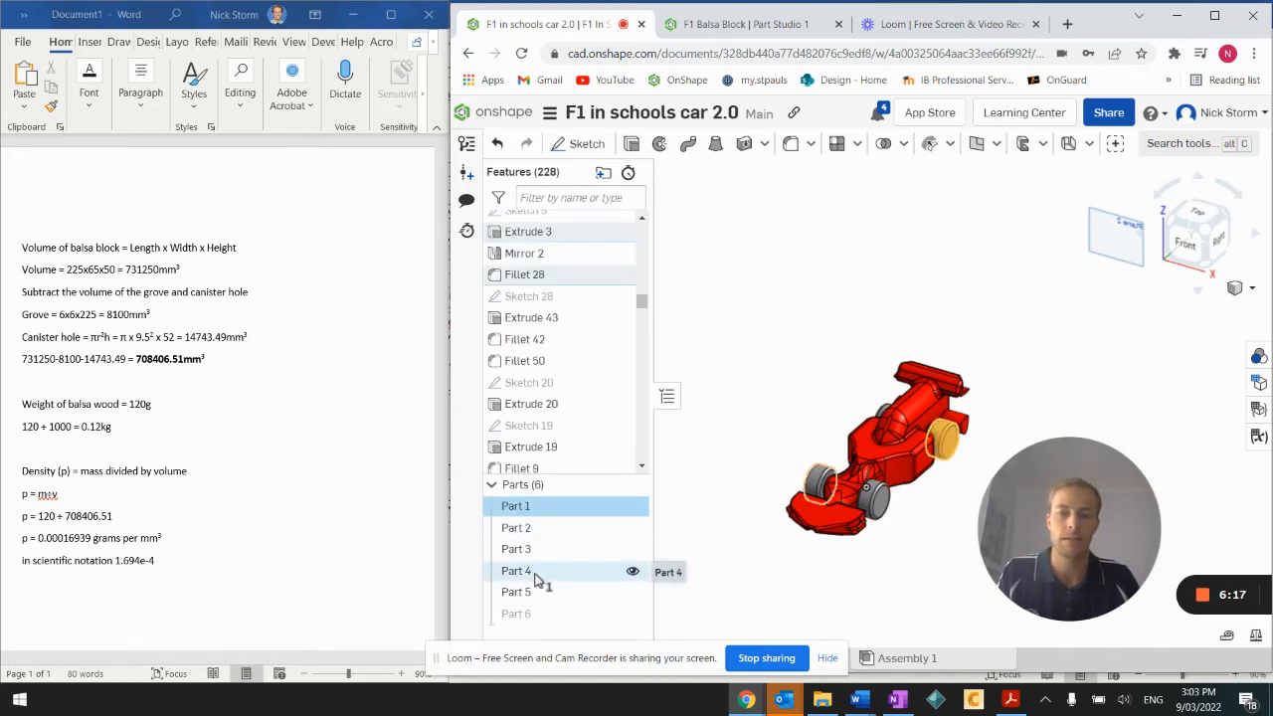
left_click(534, 575, "shift")
right_click(538, 577)
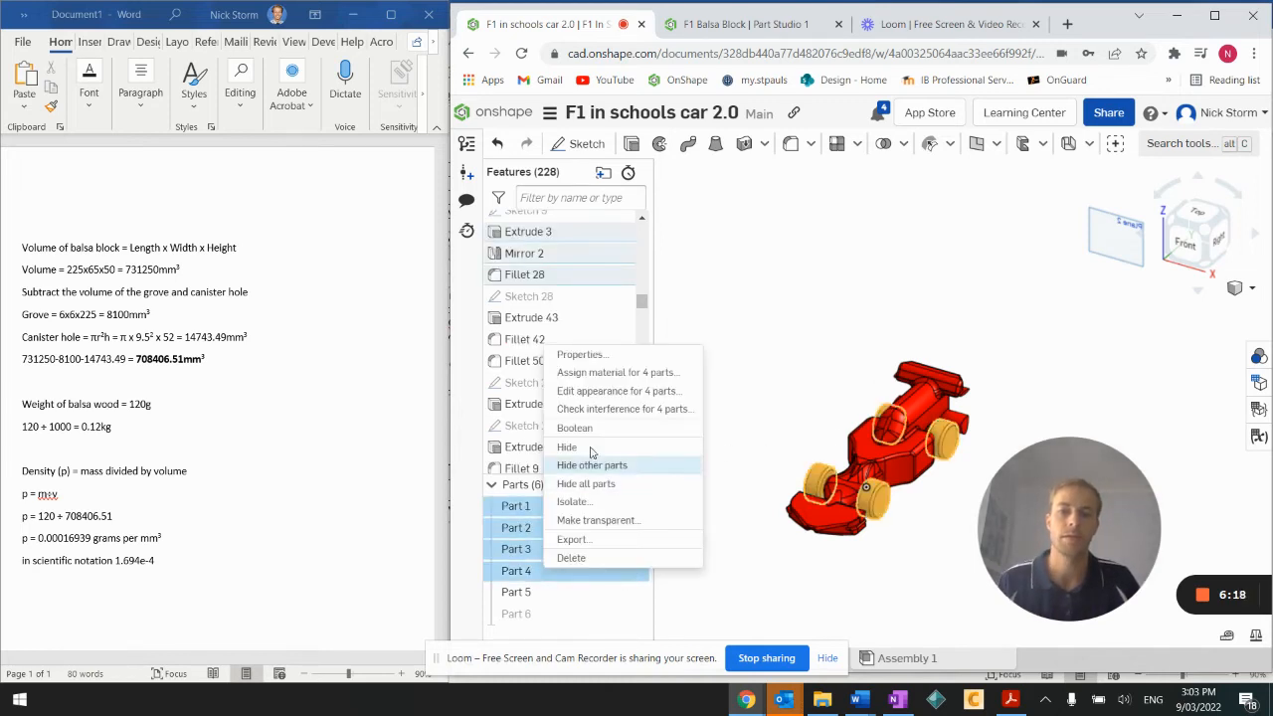
left_click(597, 374)
left_click_drag(761, 547, 764, 307)
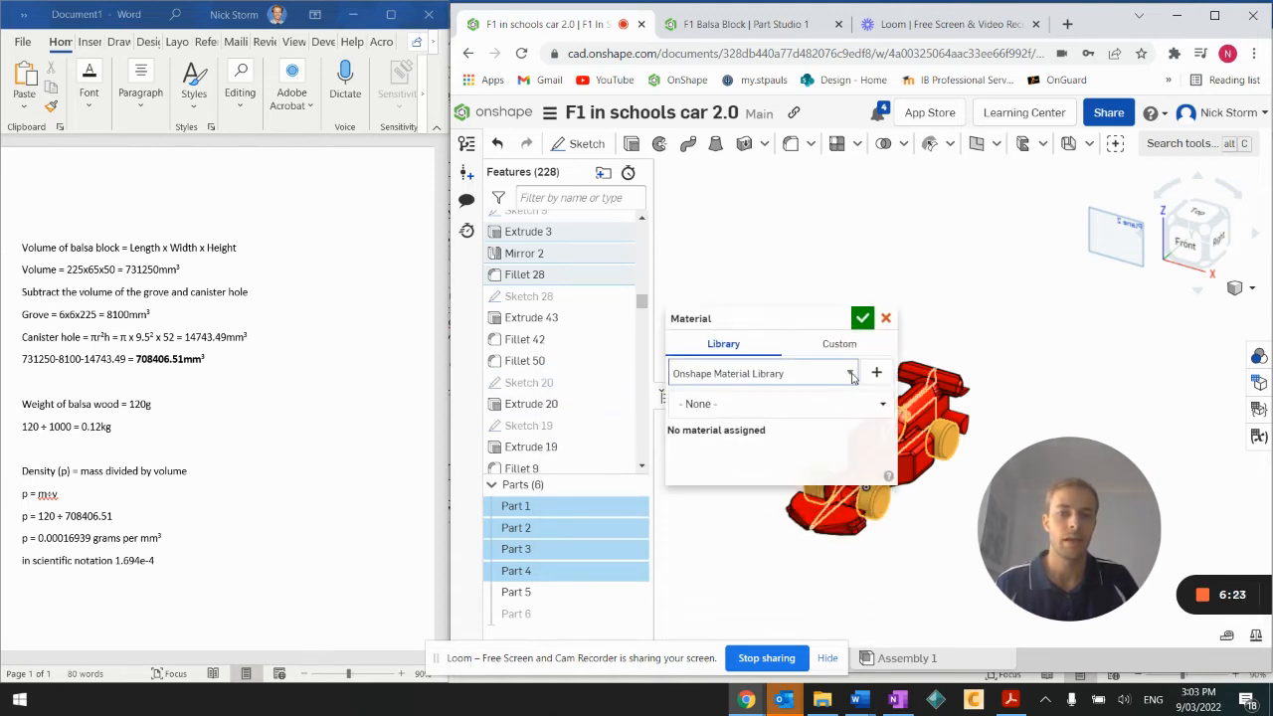
left_click(748, 402)
left_click(741, 438)
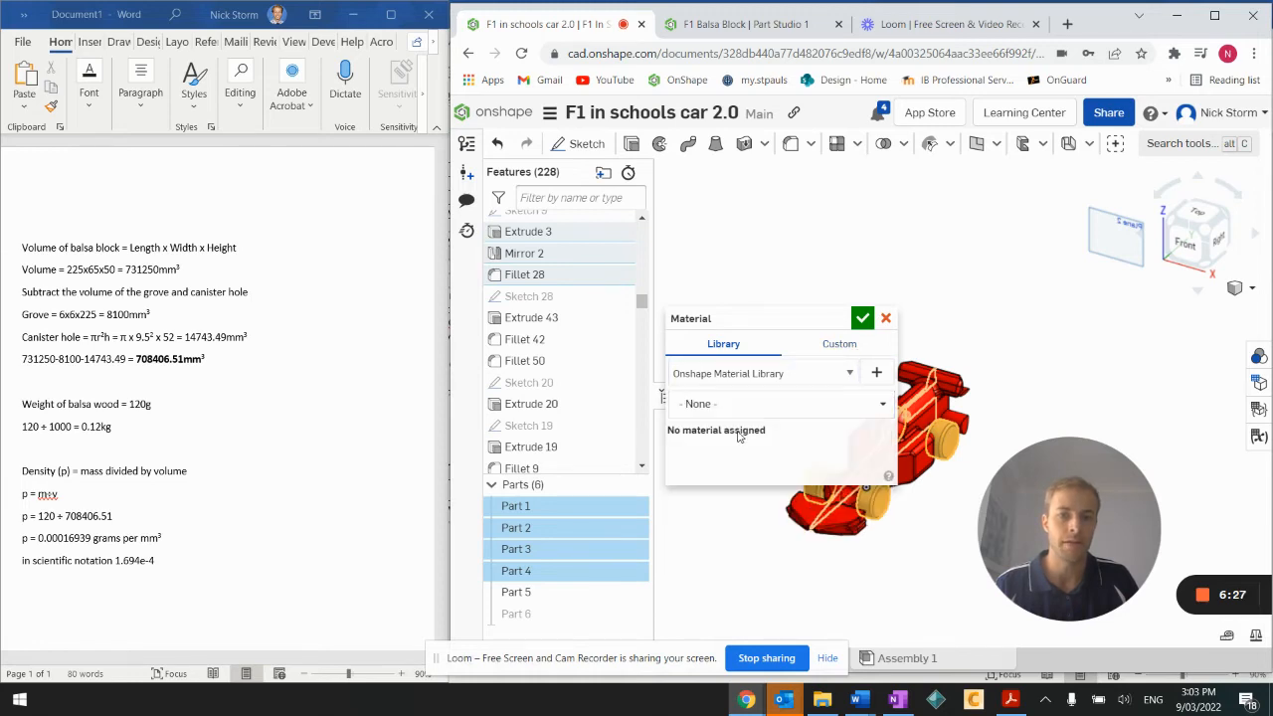
left_click(771, 416)
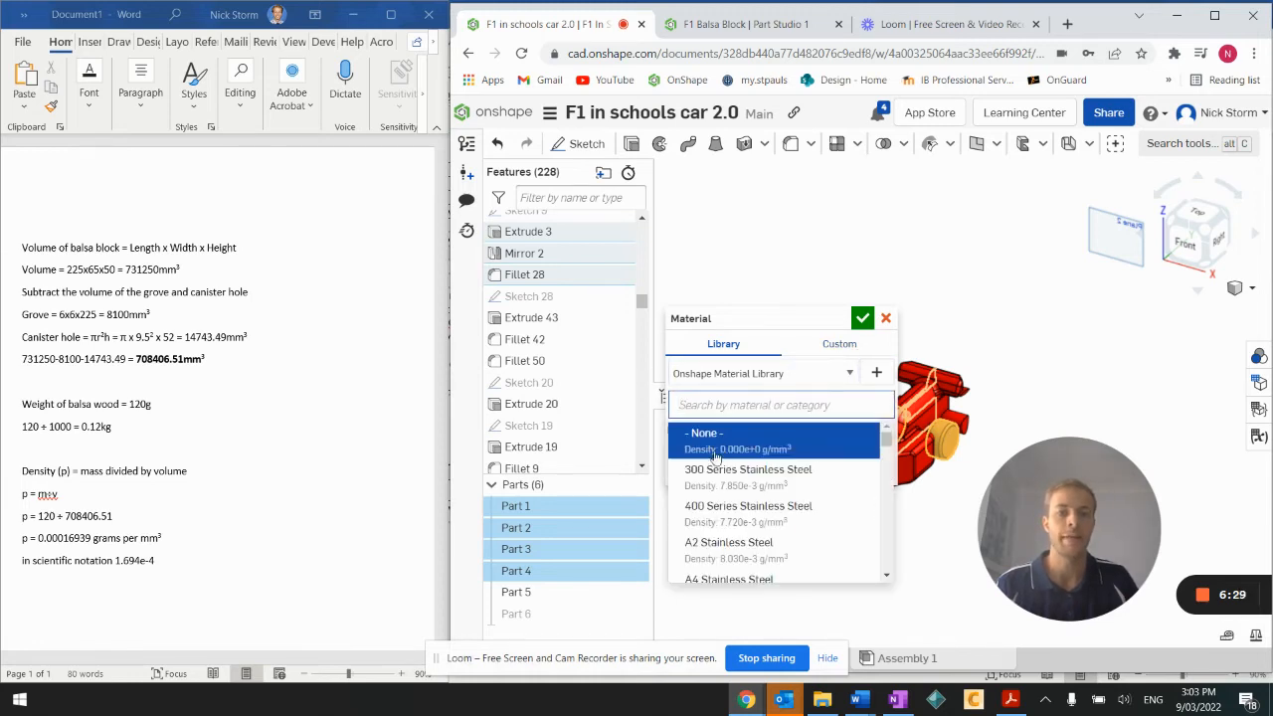
left_click(762, 449)
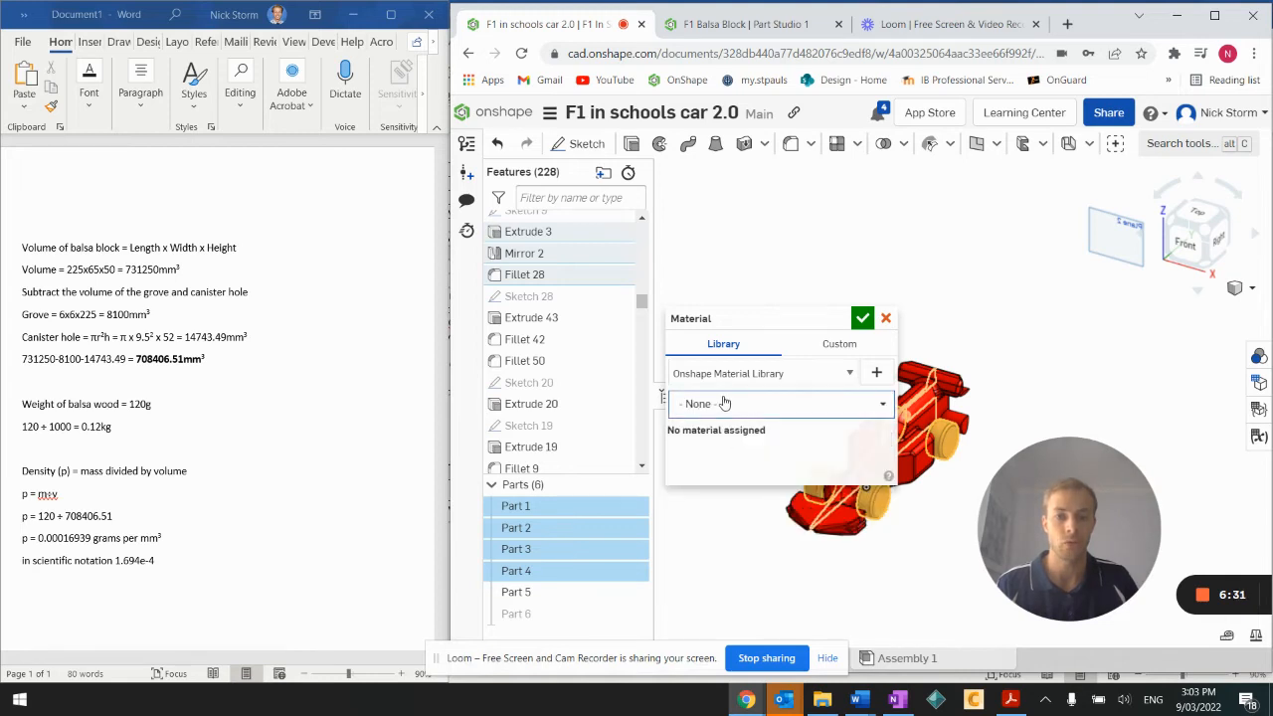
left_click(862, 320)
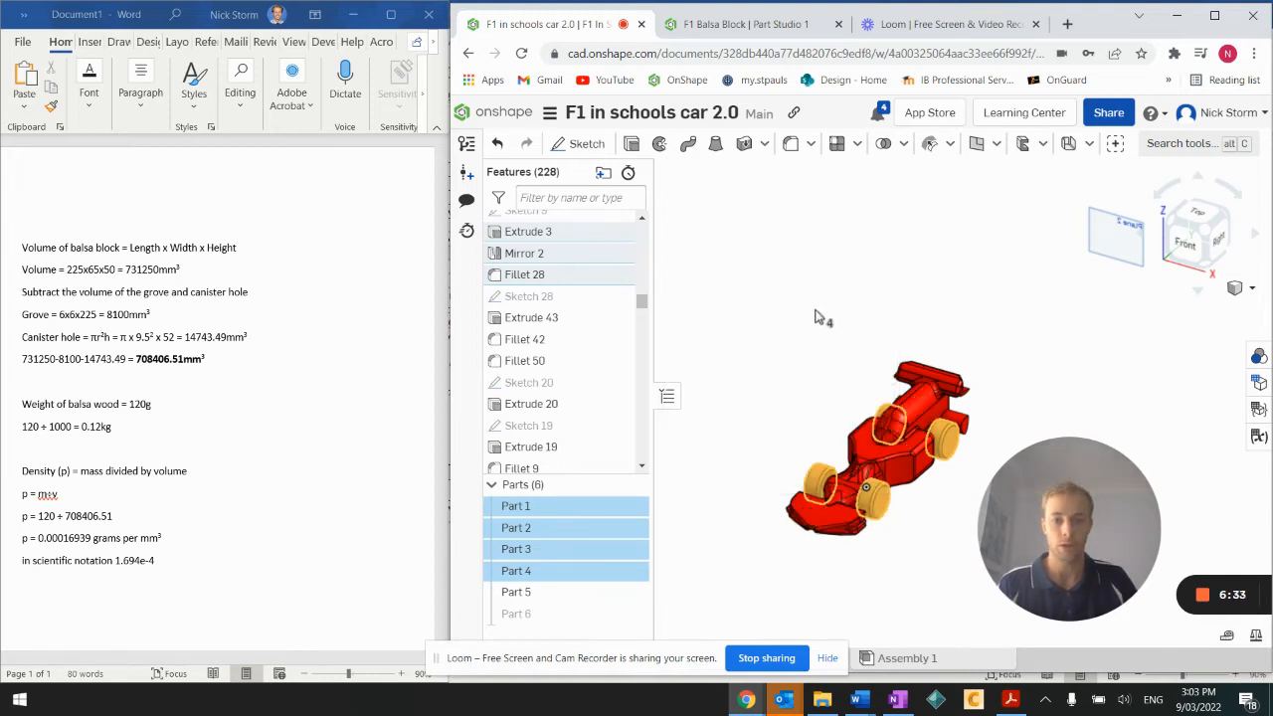
left_click(820, 317)
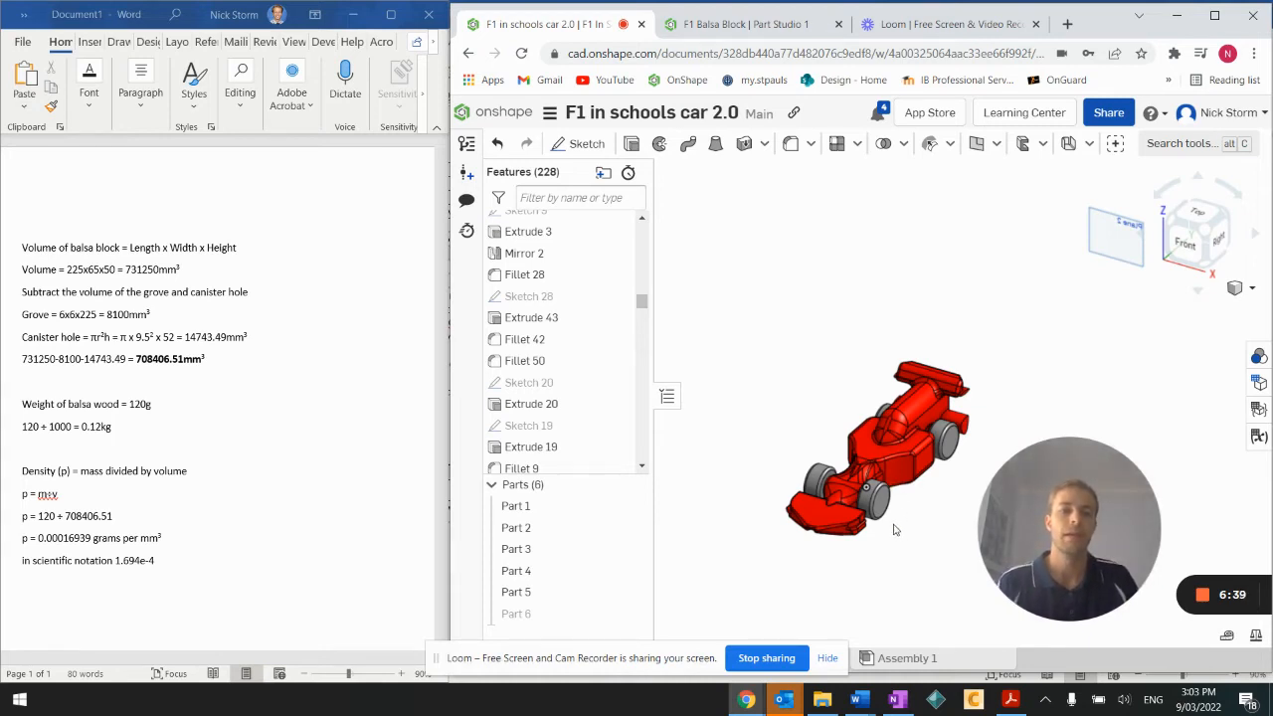
- Check the combined mass properties of the car body and wheels, Parts 1 to 5, then close them and clear the selection
left_click(1257, 642)
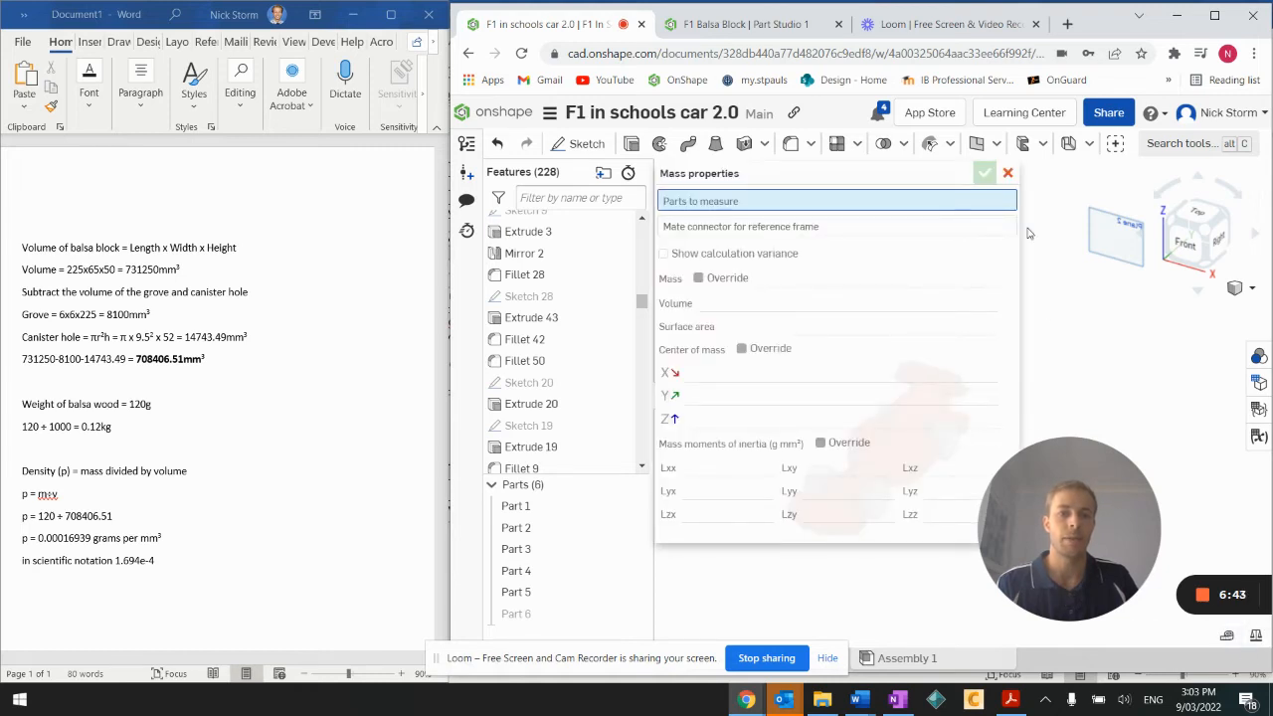
left_click(1008, 174)
left_click(517, 506)
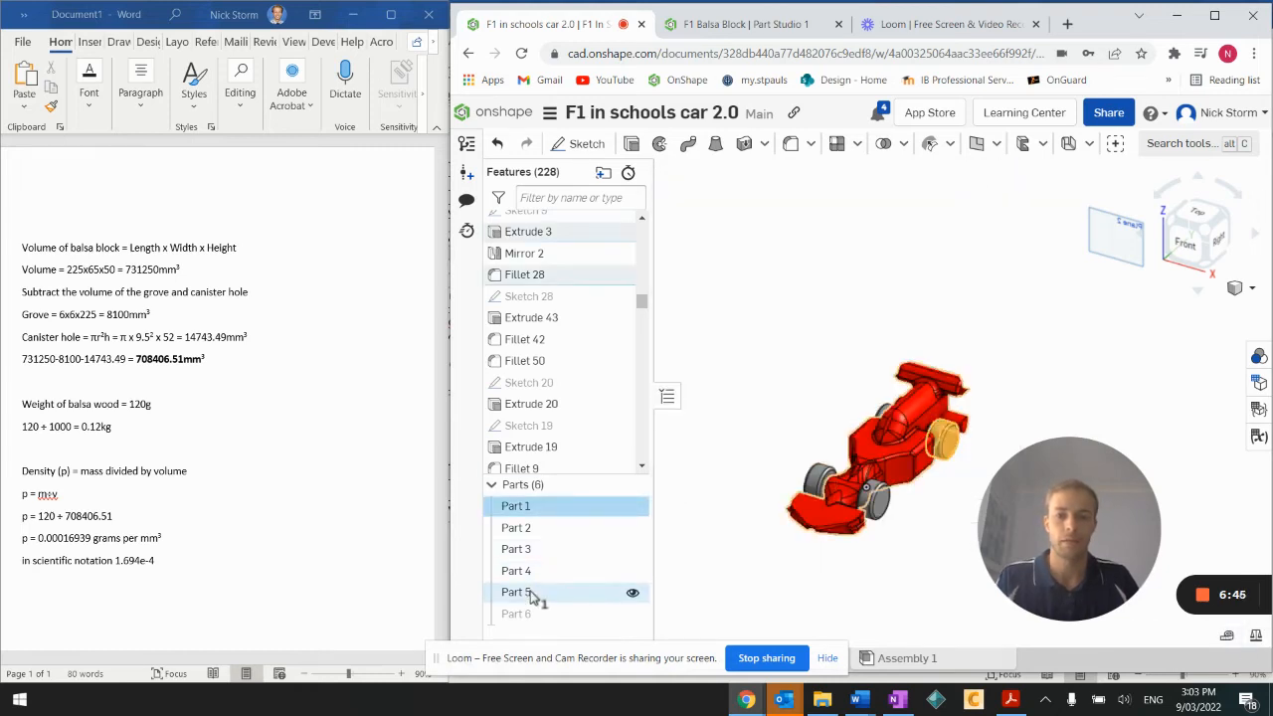
left_click(527, 595, "shift")
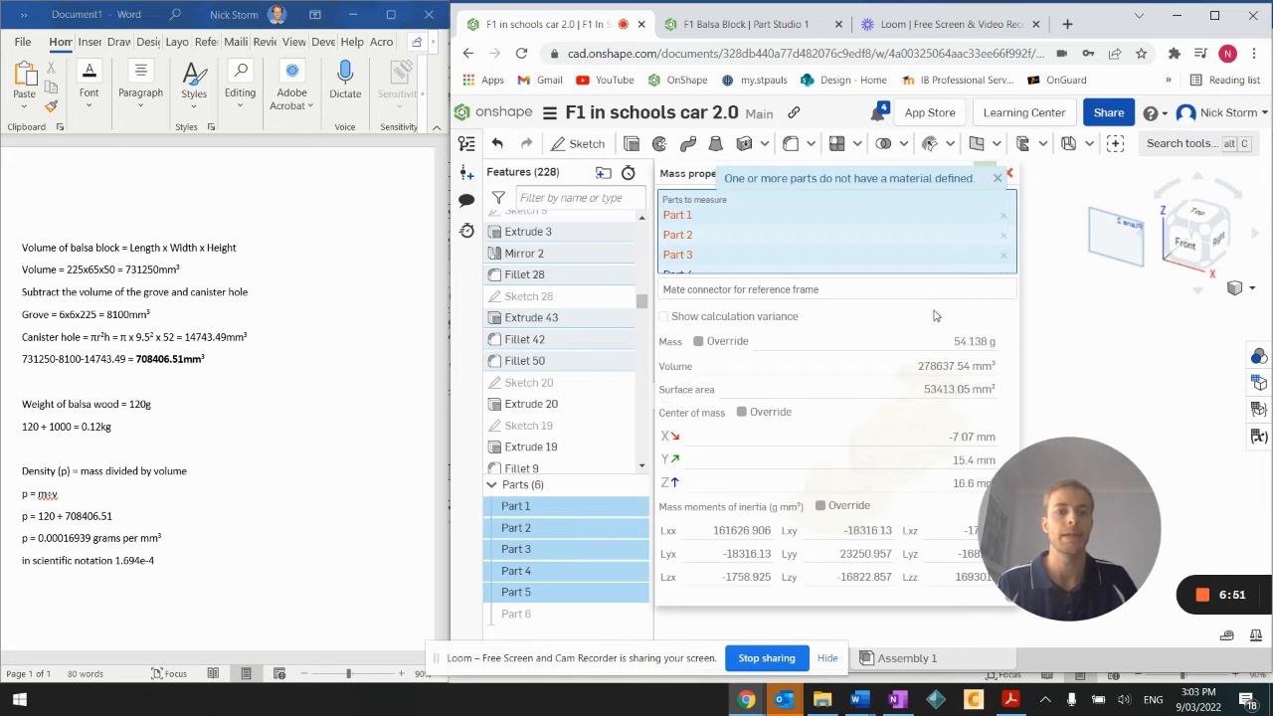
mouse_move(975, 341)
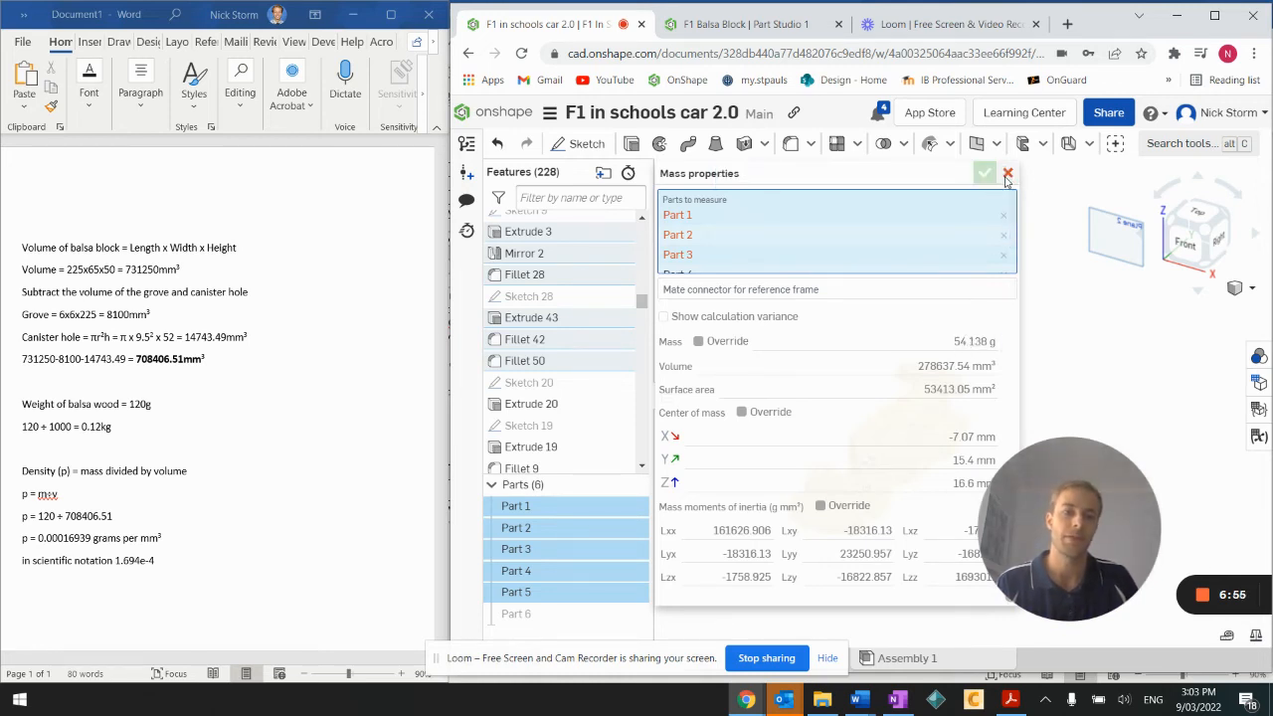
left_click(1007, 174)
key("Escape")
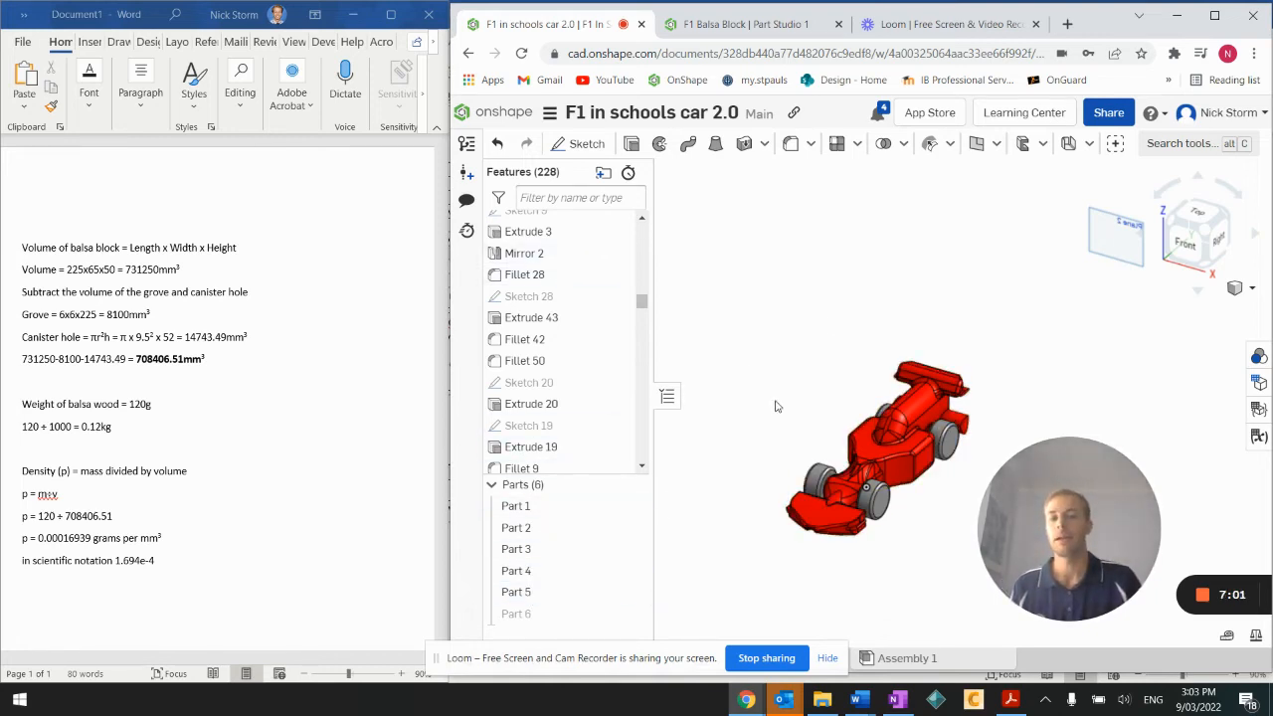
- Inspect the mass override in the mass properties of the Part 4 wheel, then close them without changes
left_click(538, 575)
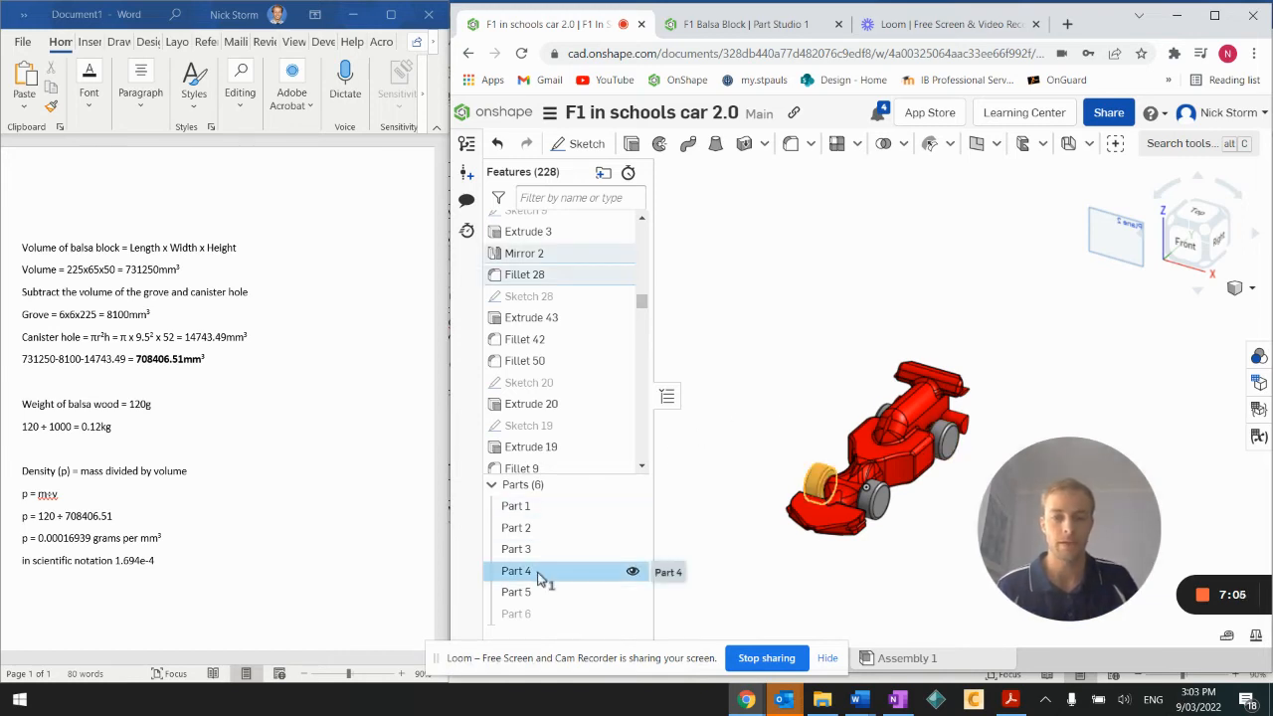
left_click(1256, 638)
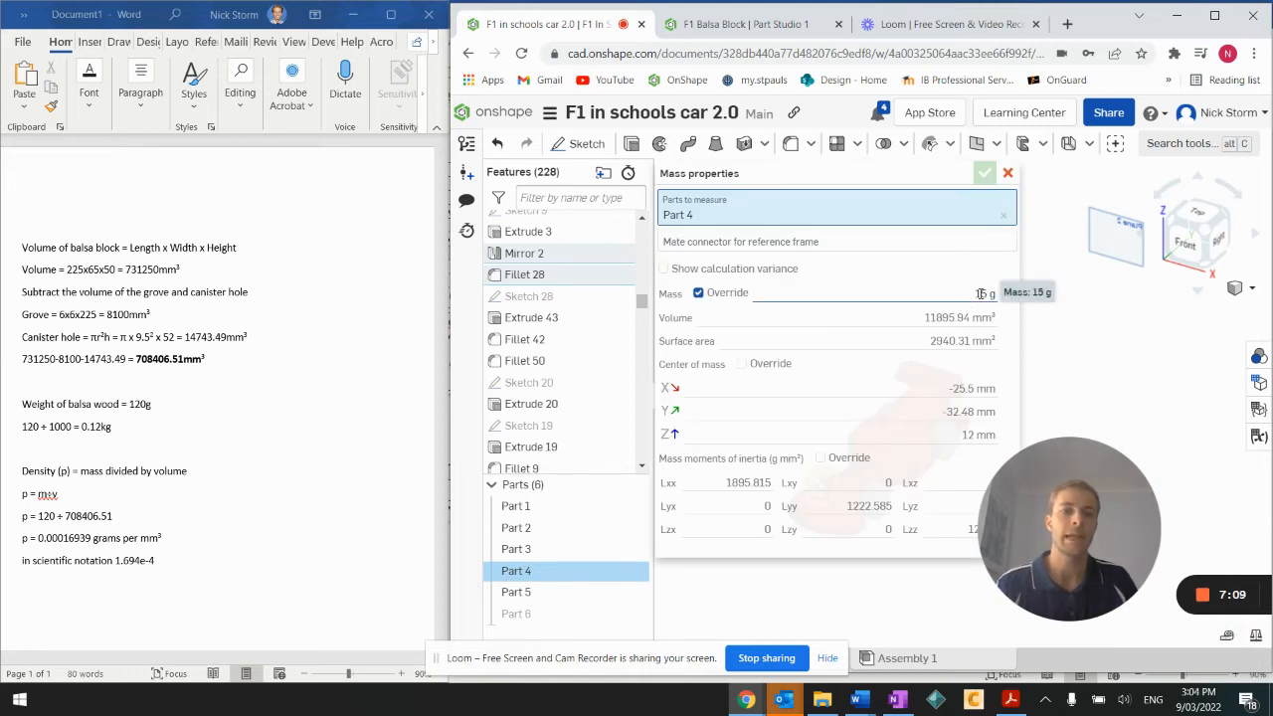
left_click(699, 294)
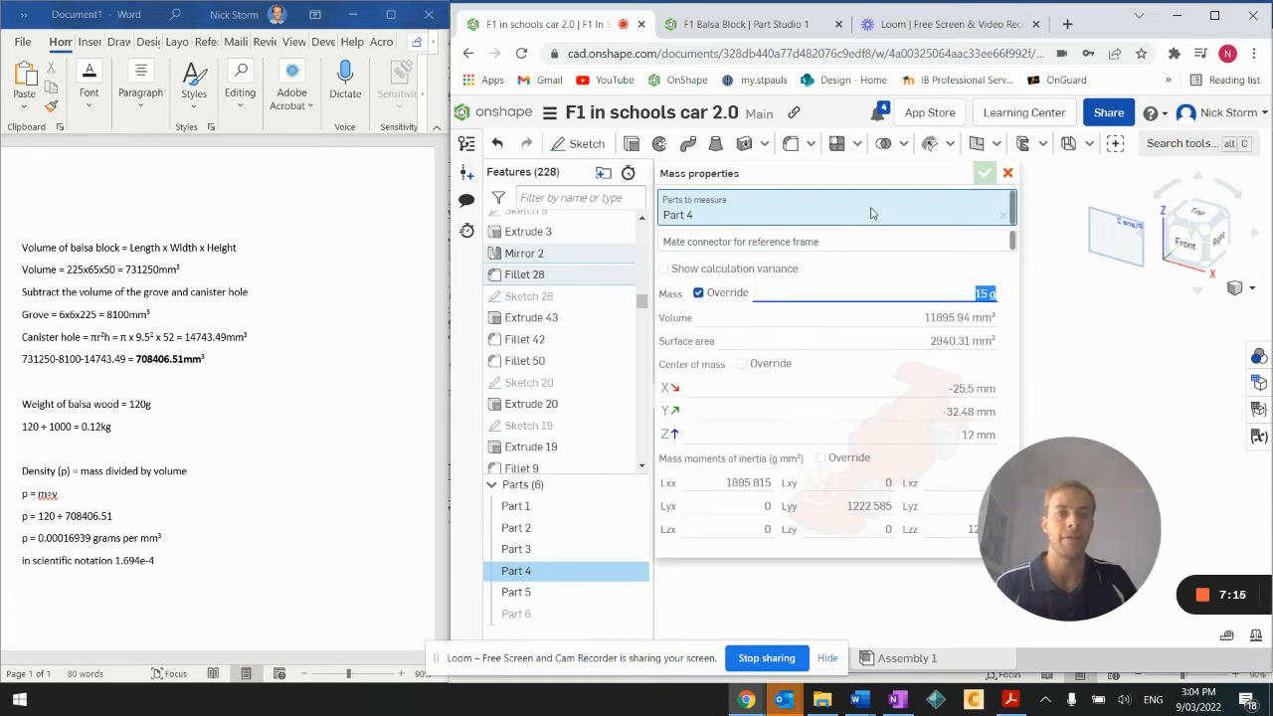
left_click(1008, 173)
left_click(702, 438)
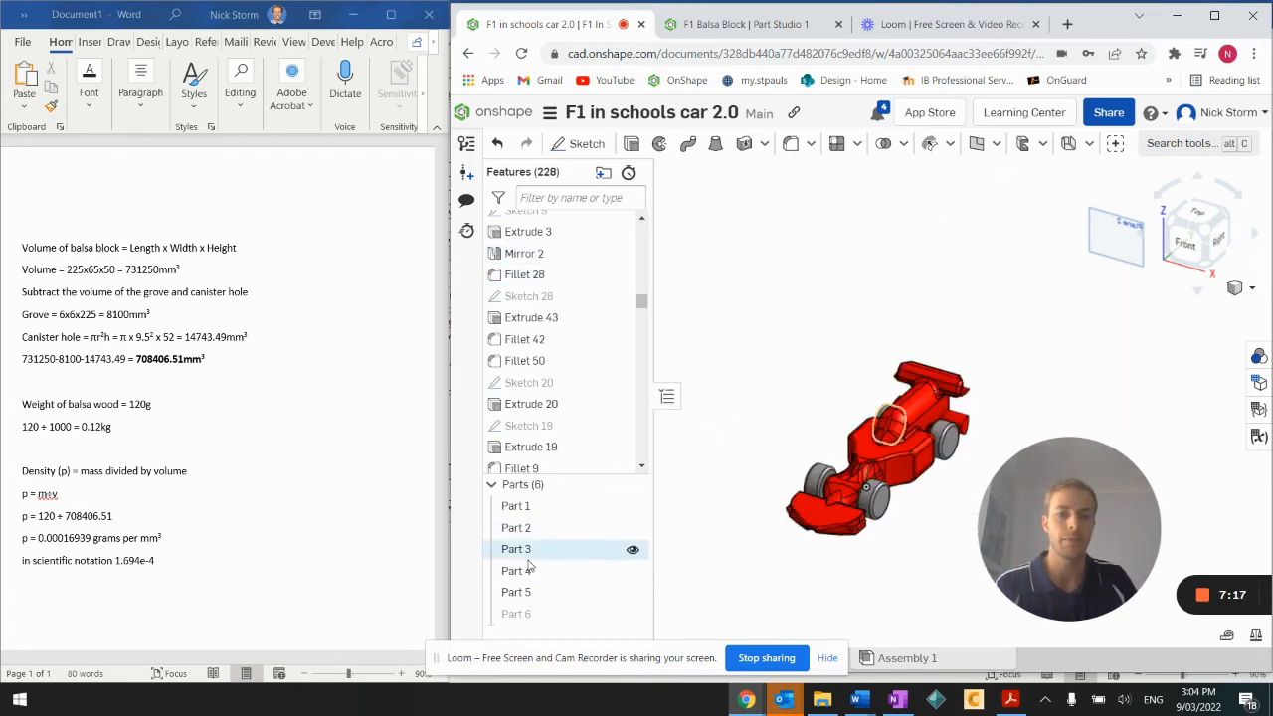
- Check the mass properties of the Part 1 wheel, dismiss the notice and close them
left_click(560, 508)
left_click(1254, 636)
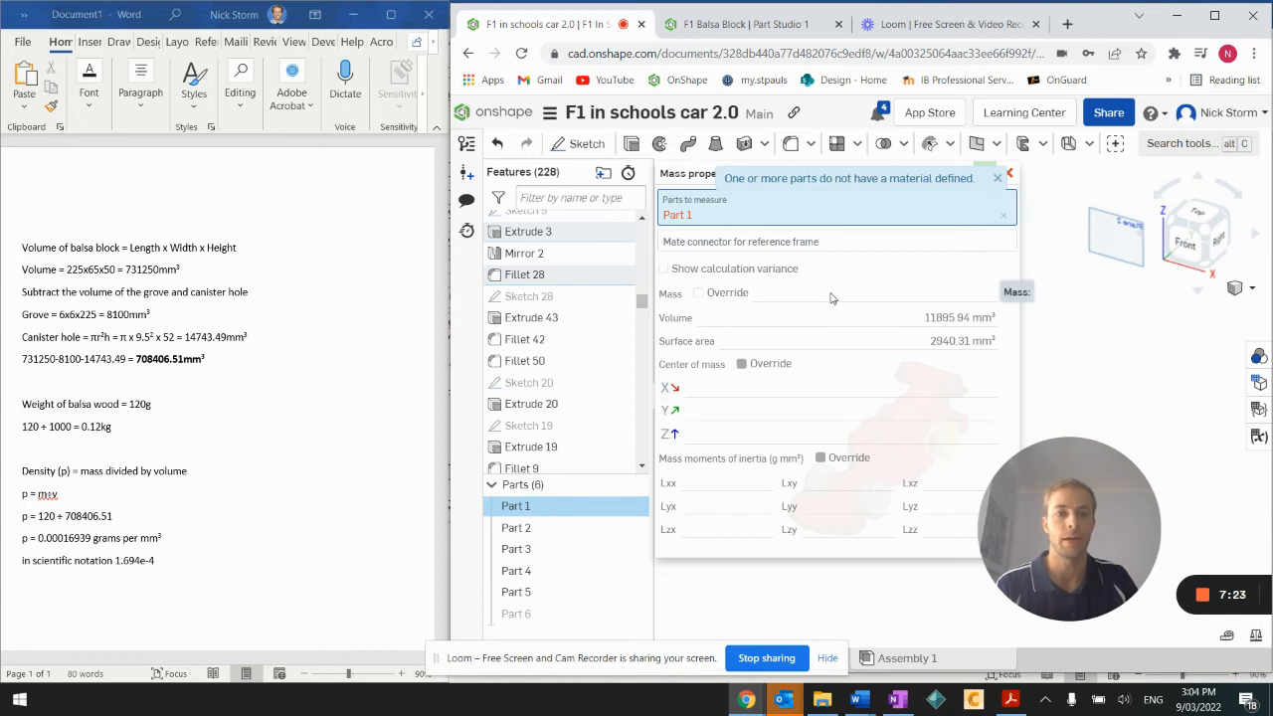
left_click(997, 178)
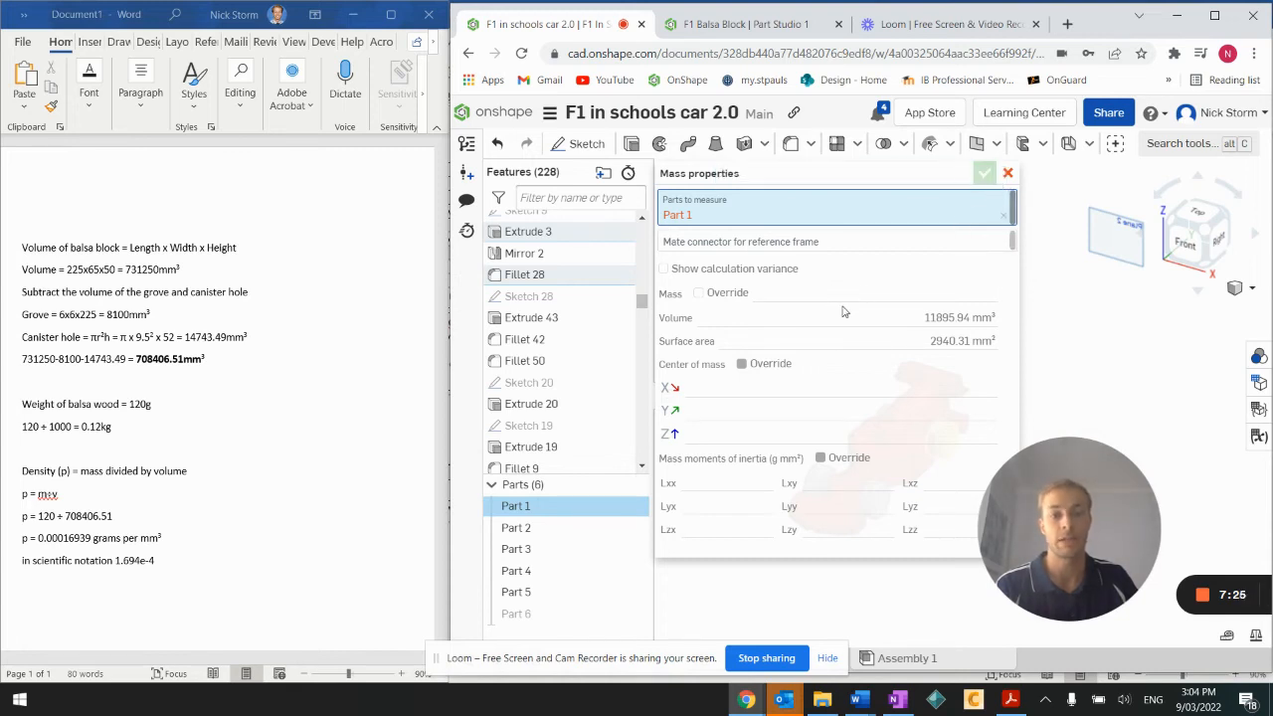
mouse_move(841, 317)
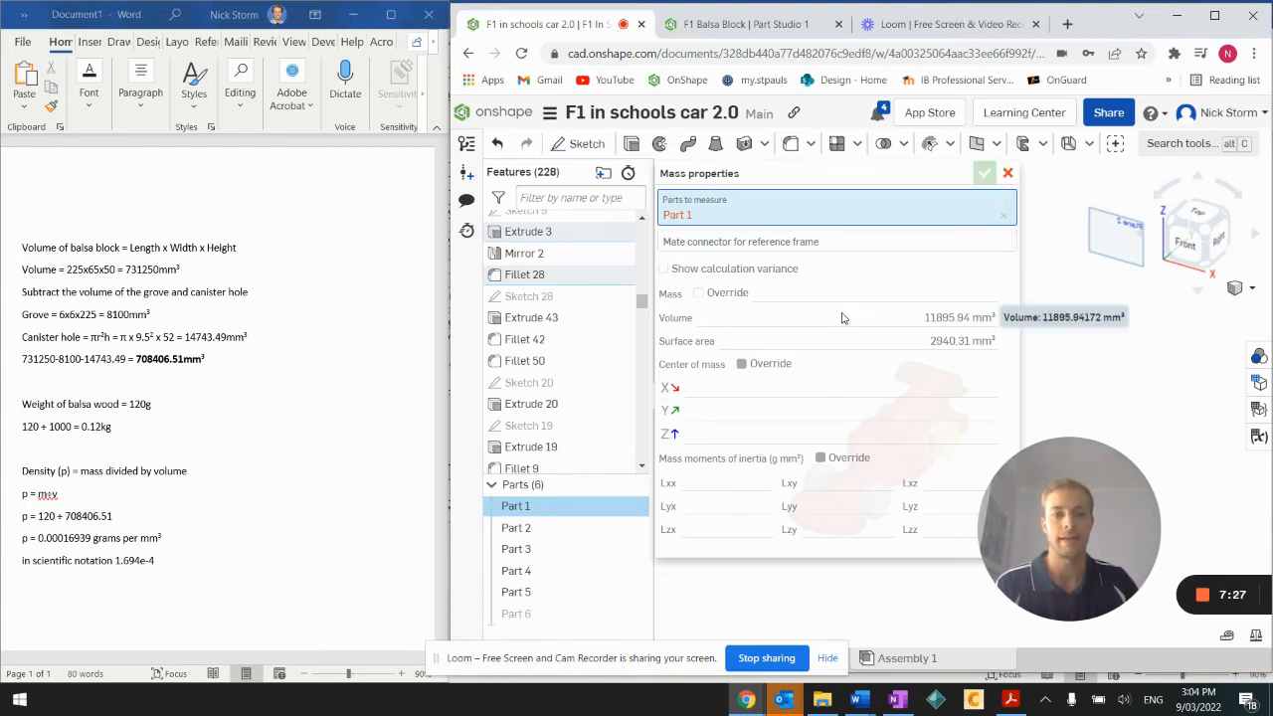
left_click(1008, 173)
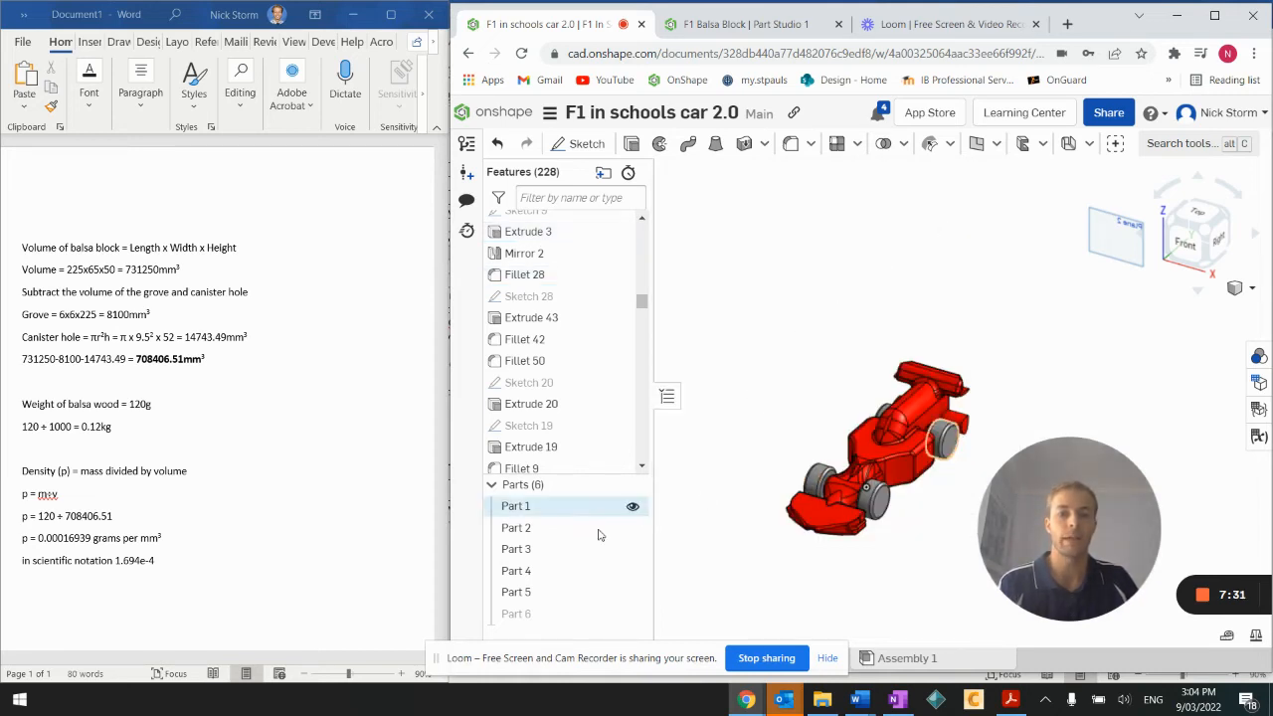
- Inspect the mass override of the Part 4 wheel again, close its mass properties without changes and clear the selection
left_click(543, 575)
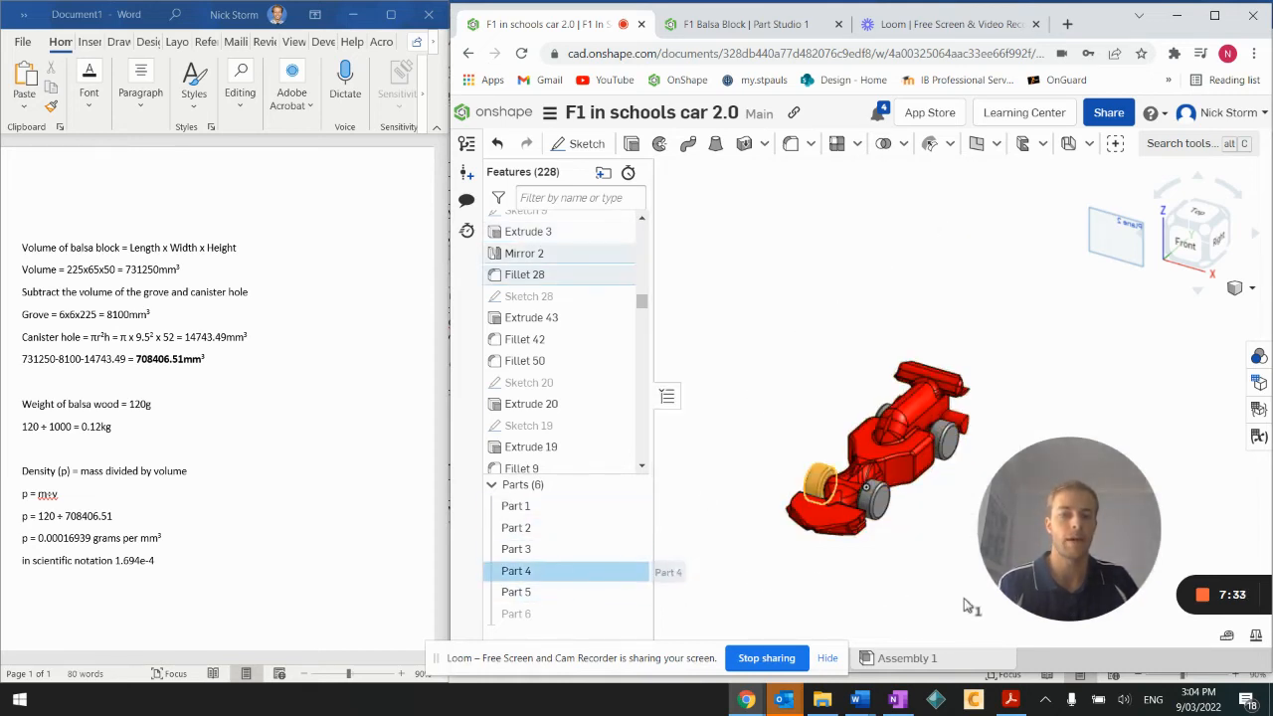
left_click(1257, 637)
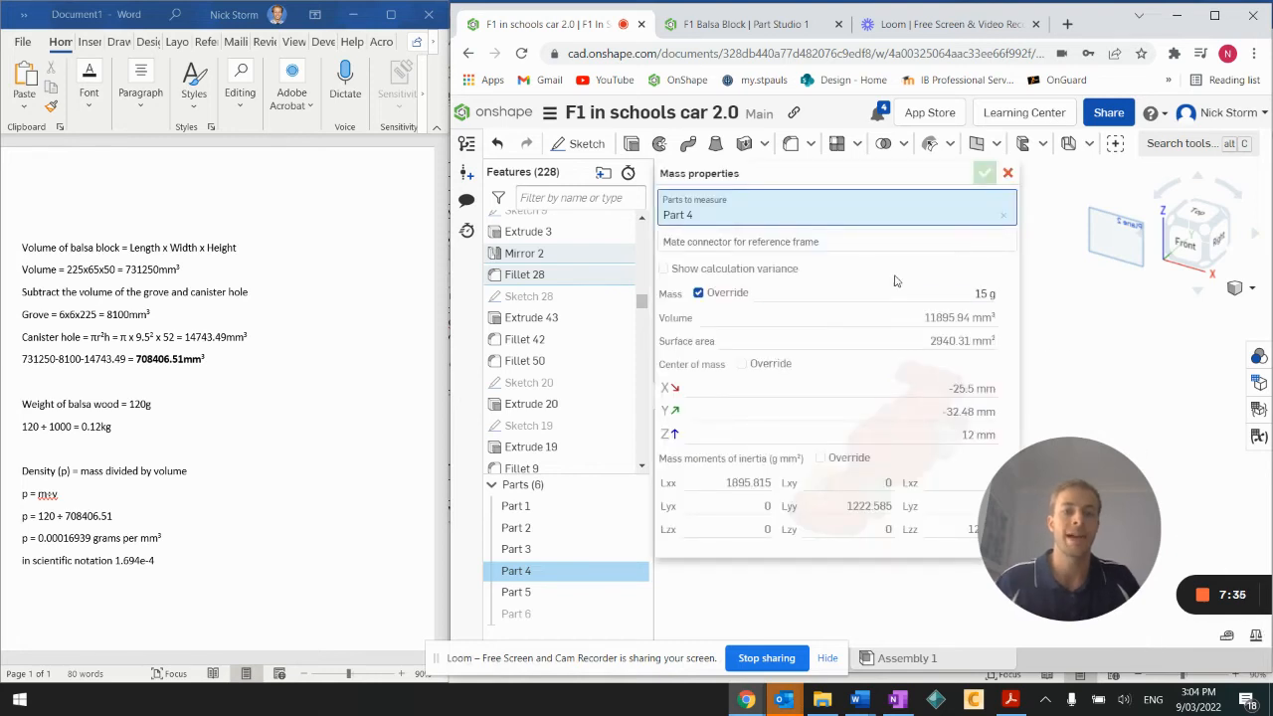
left_click(983, 292)
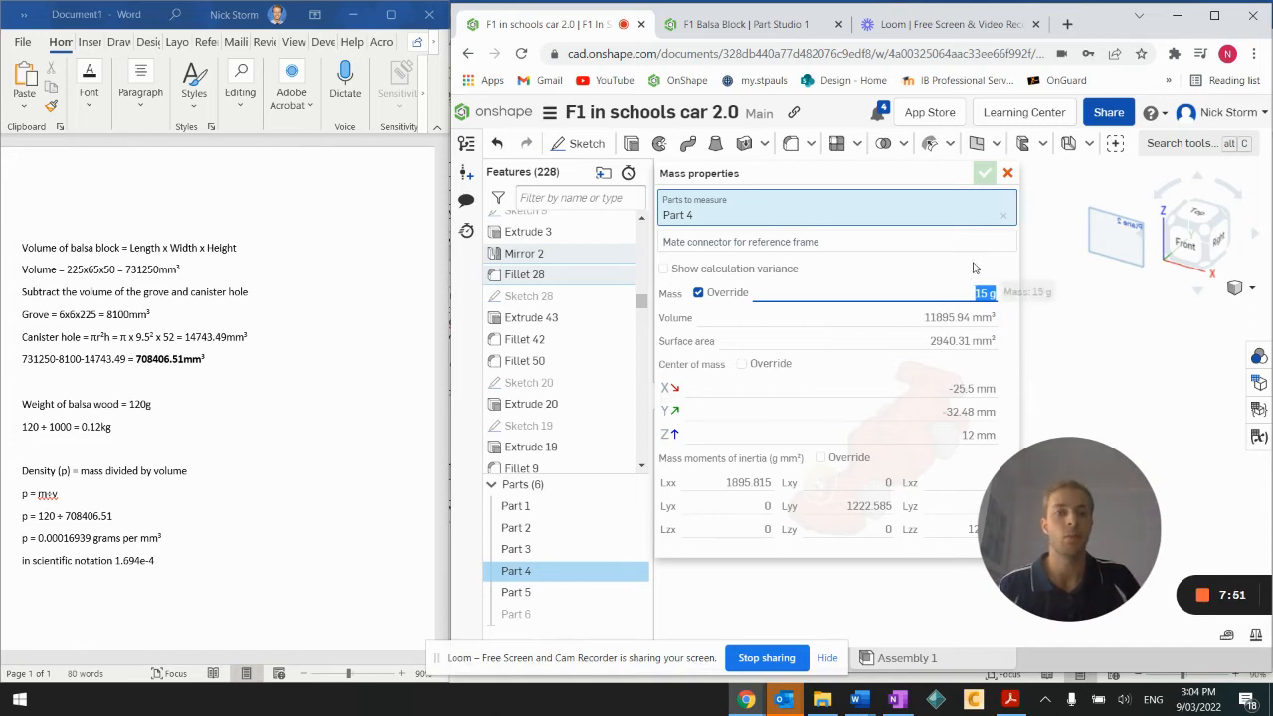
left_click(1009, 174)
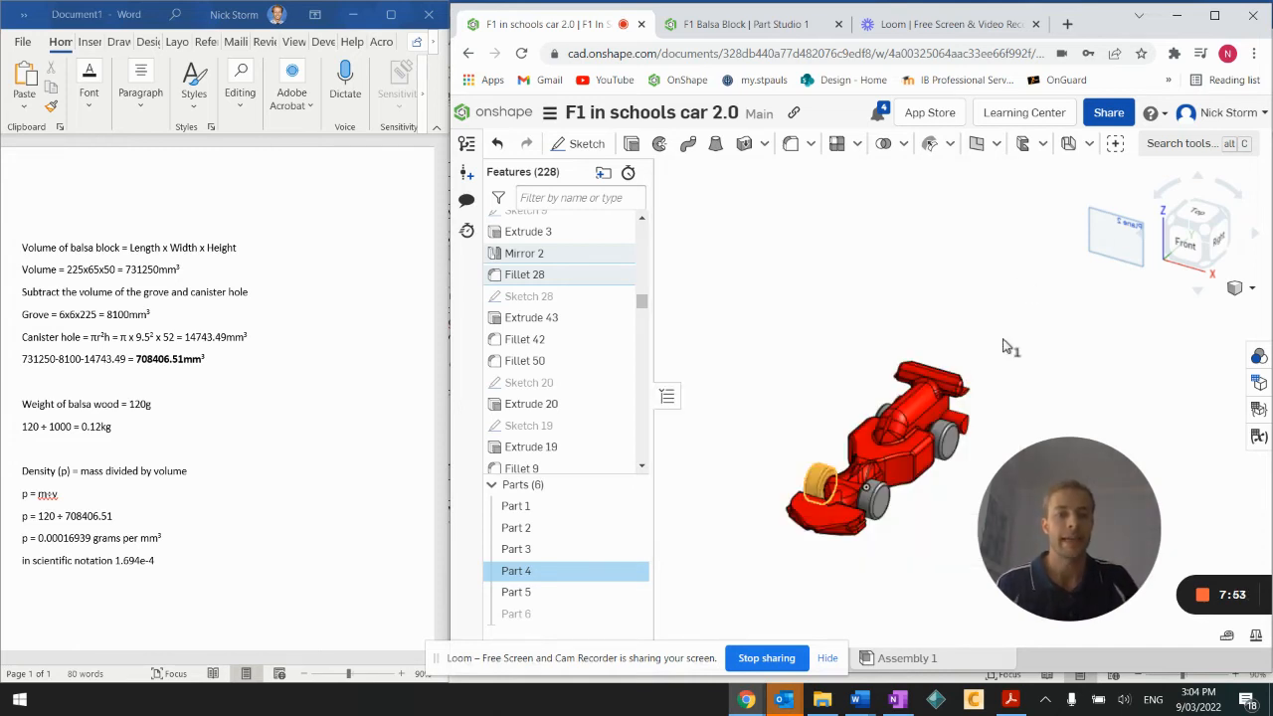
left_click(1005, 345)
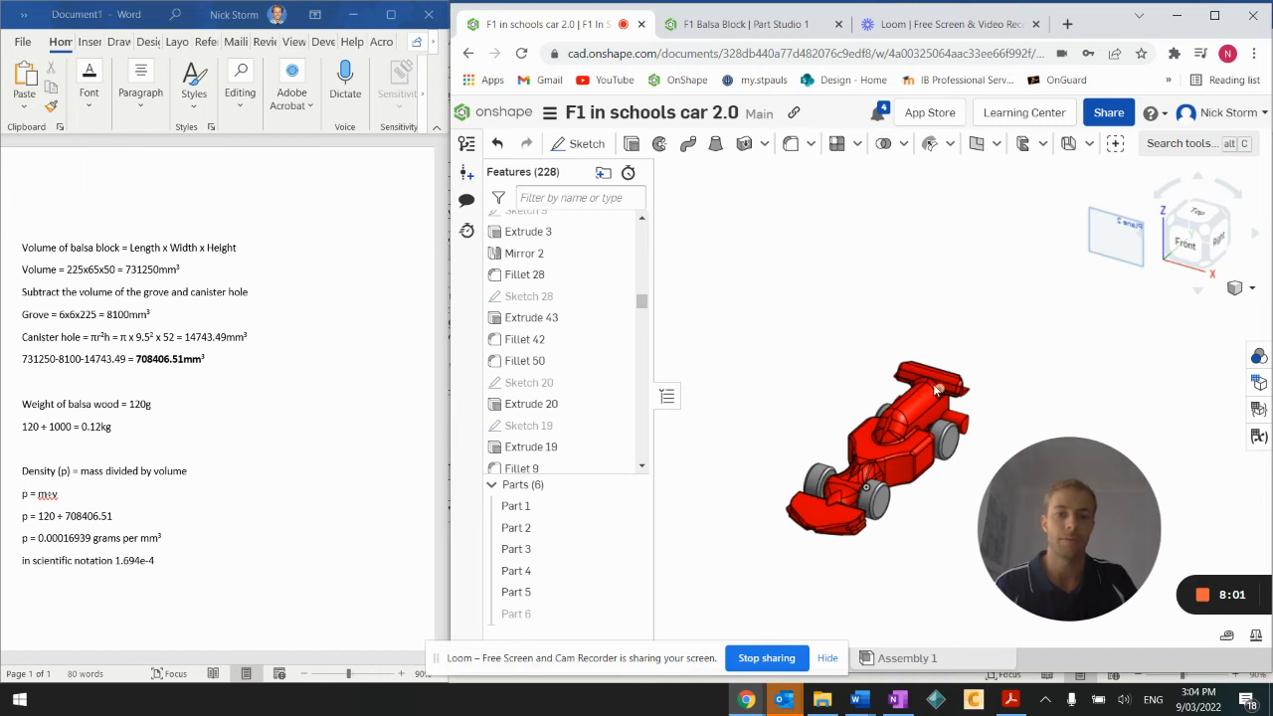
- Check the mass properties of the car body, Part 5, then close them and clear the selection
left_click(531, 593)
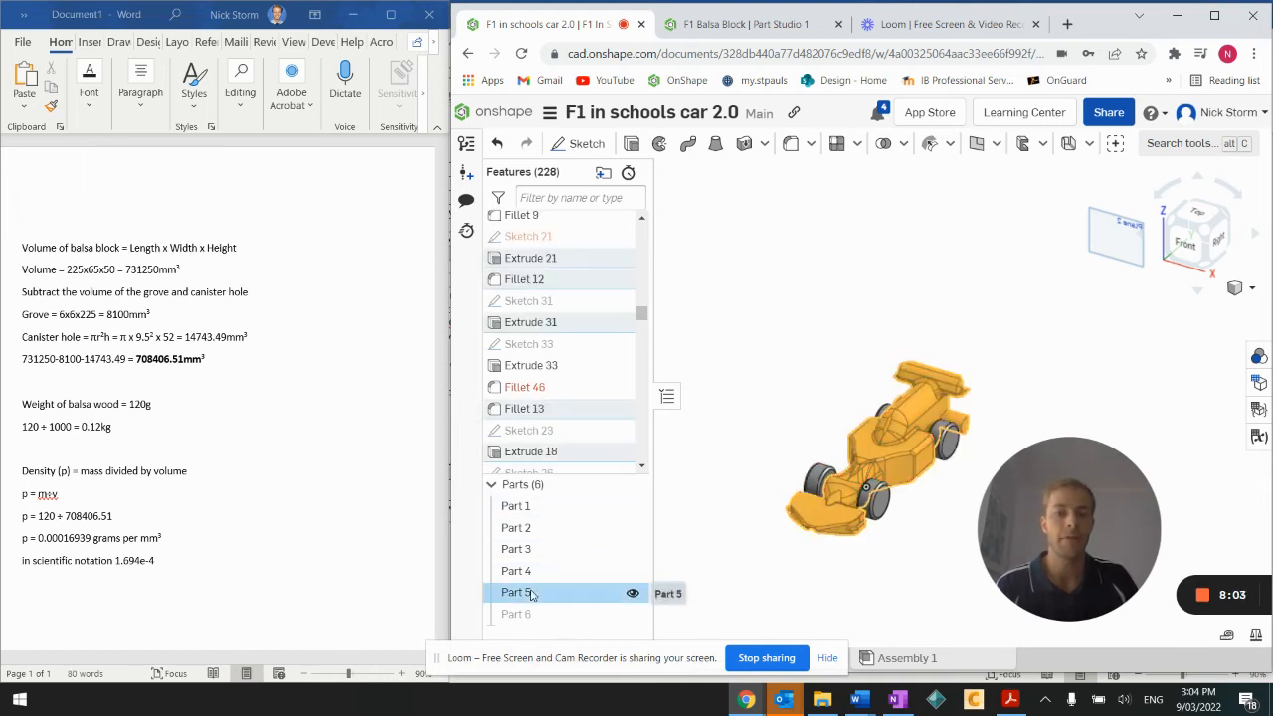
left_click(1256, 638)
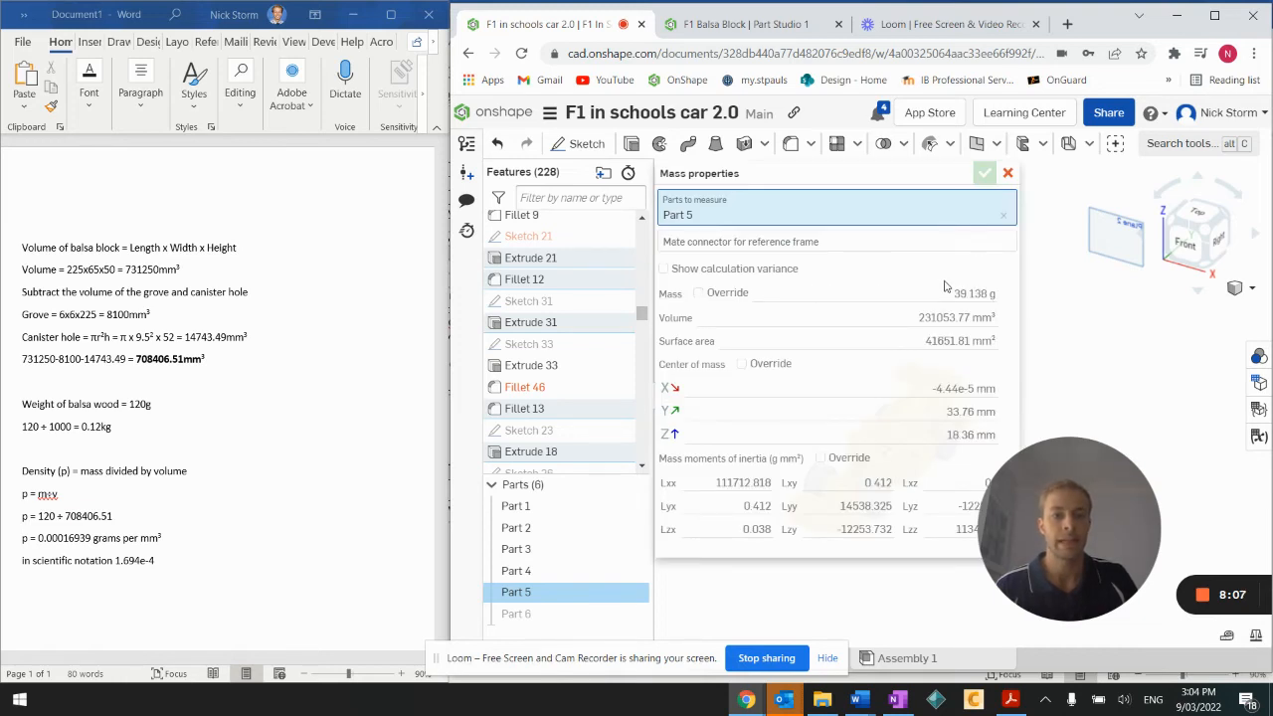
mouse_move(957, 299)
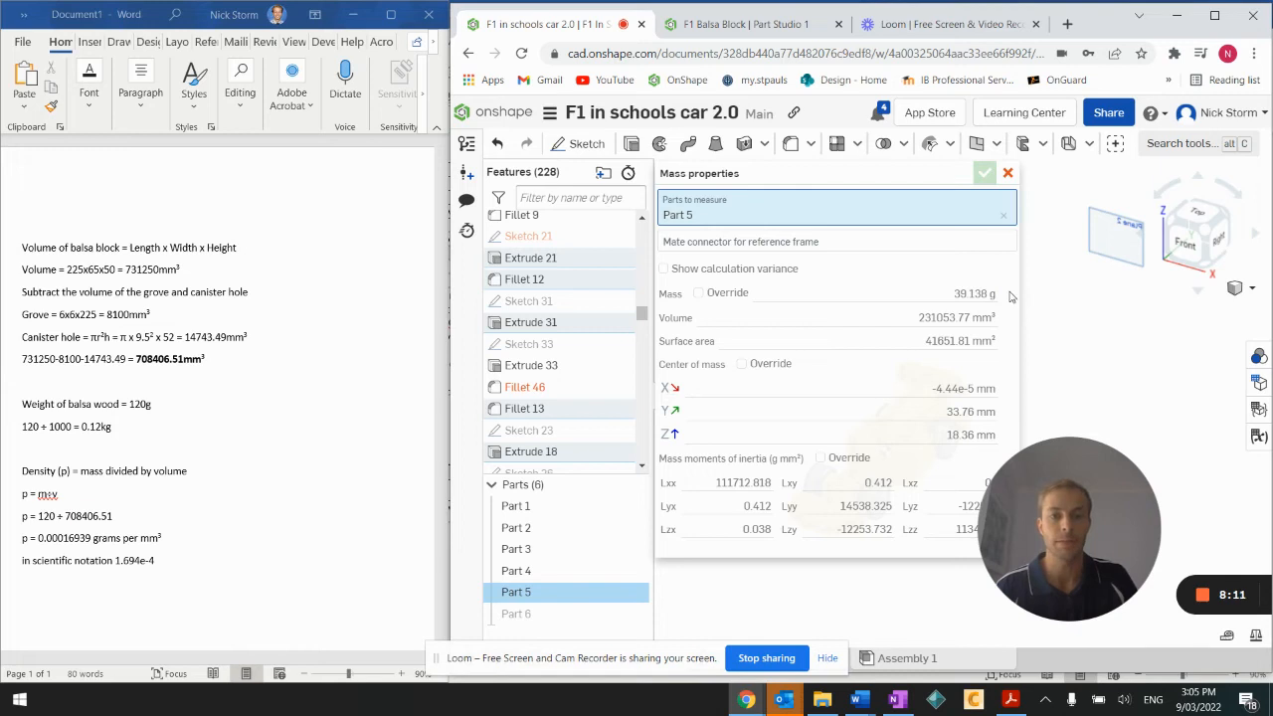
left_click(1008, 174)
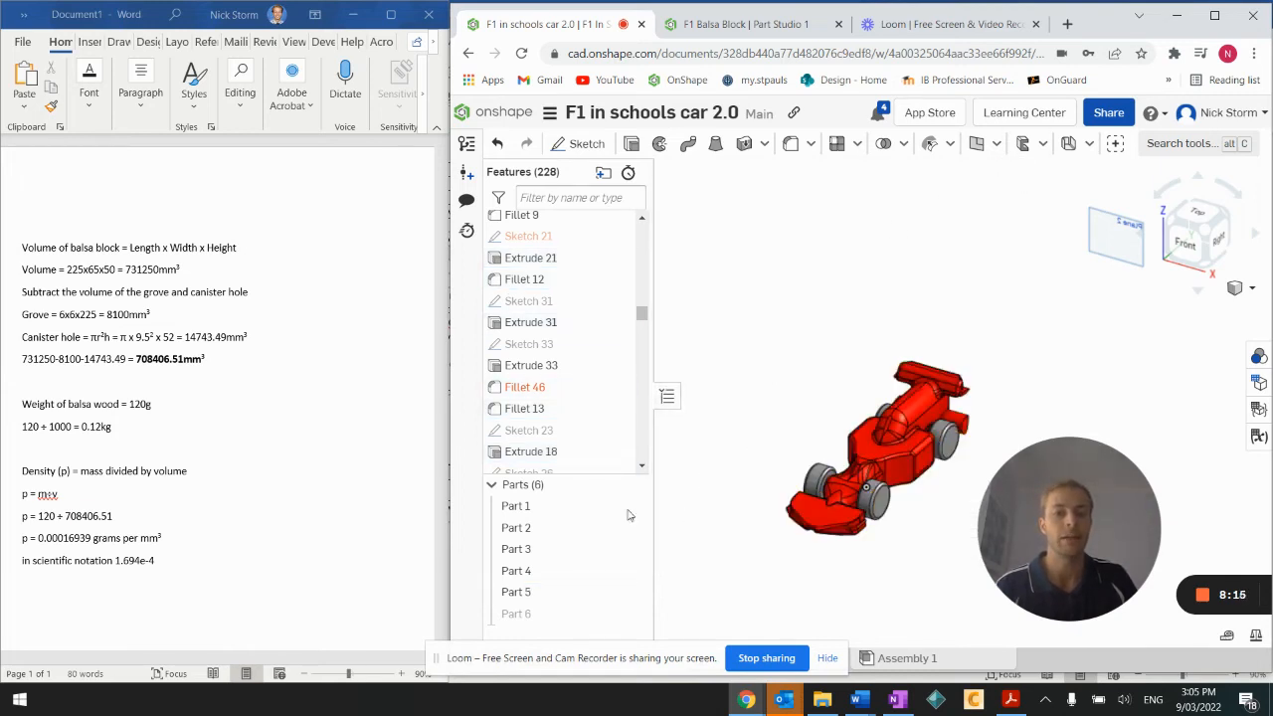
- Check the combined mass of the car body and all four wheels, Parts 1 to 5, then close the mass properties and deselect the parts
left_click(526, 509)
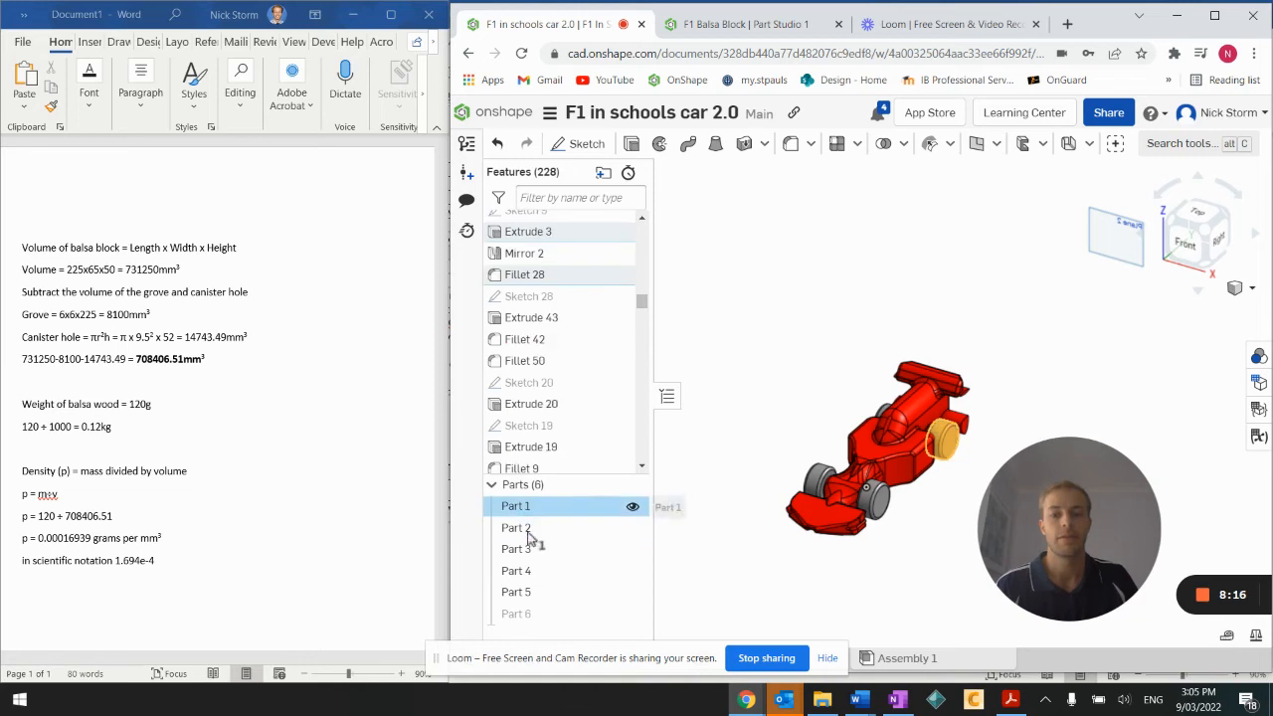
left_click(528, 593, "shift")
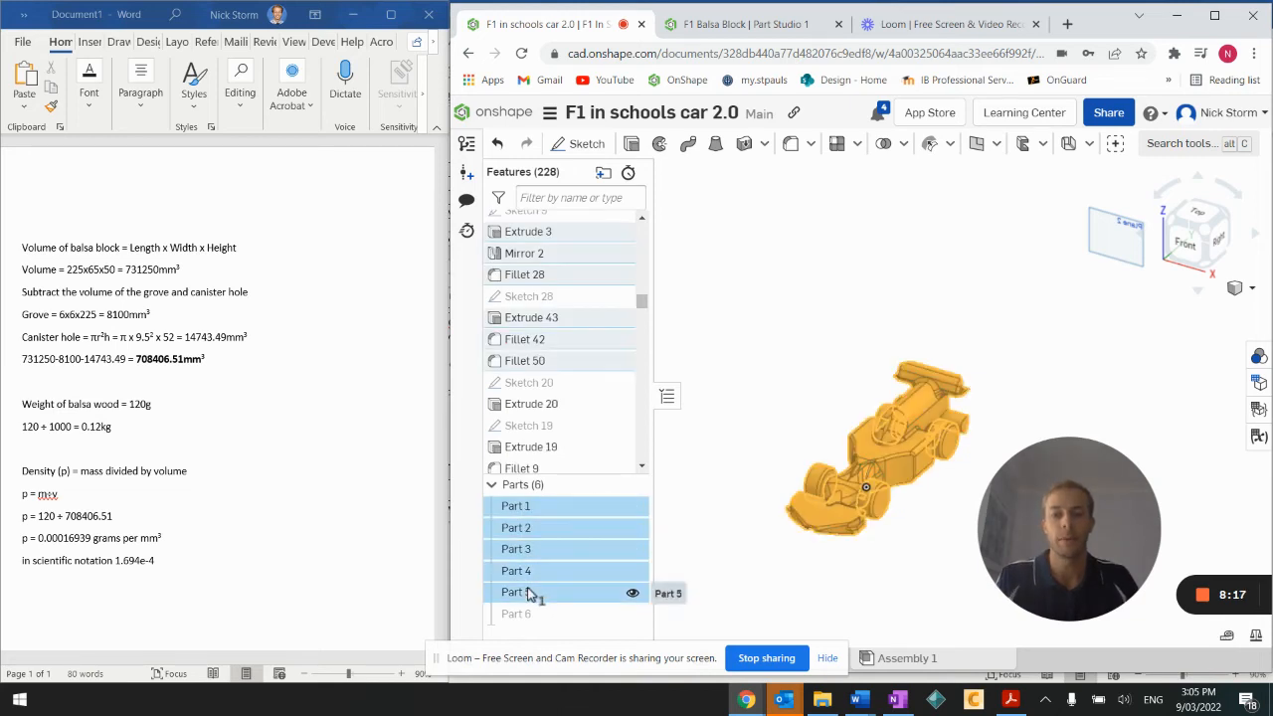
left_click(1257, 637)
mouse_move(933, 345)
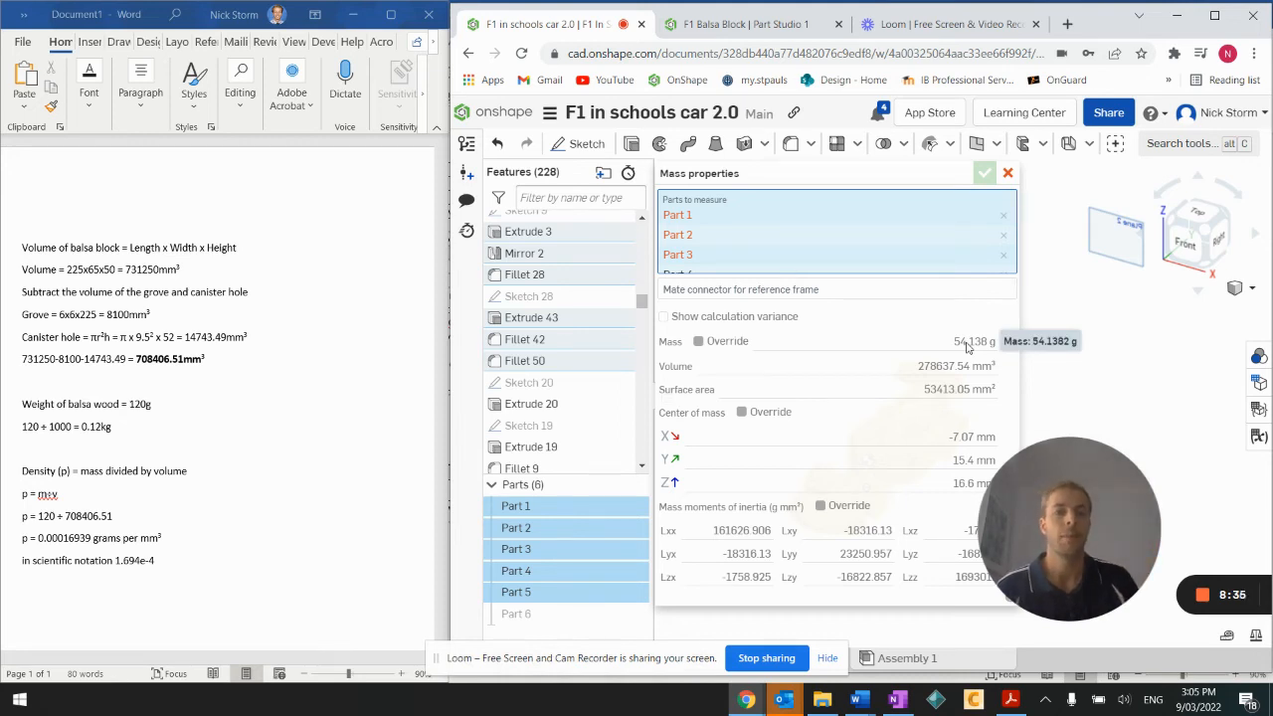
left_click(1008, 173)
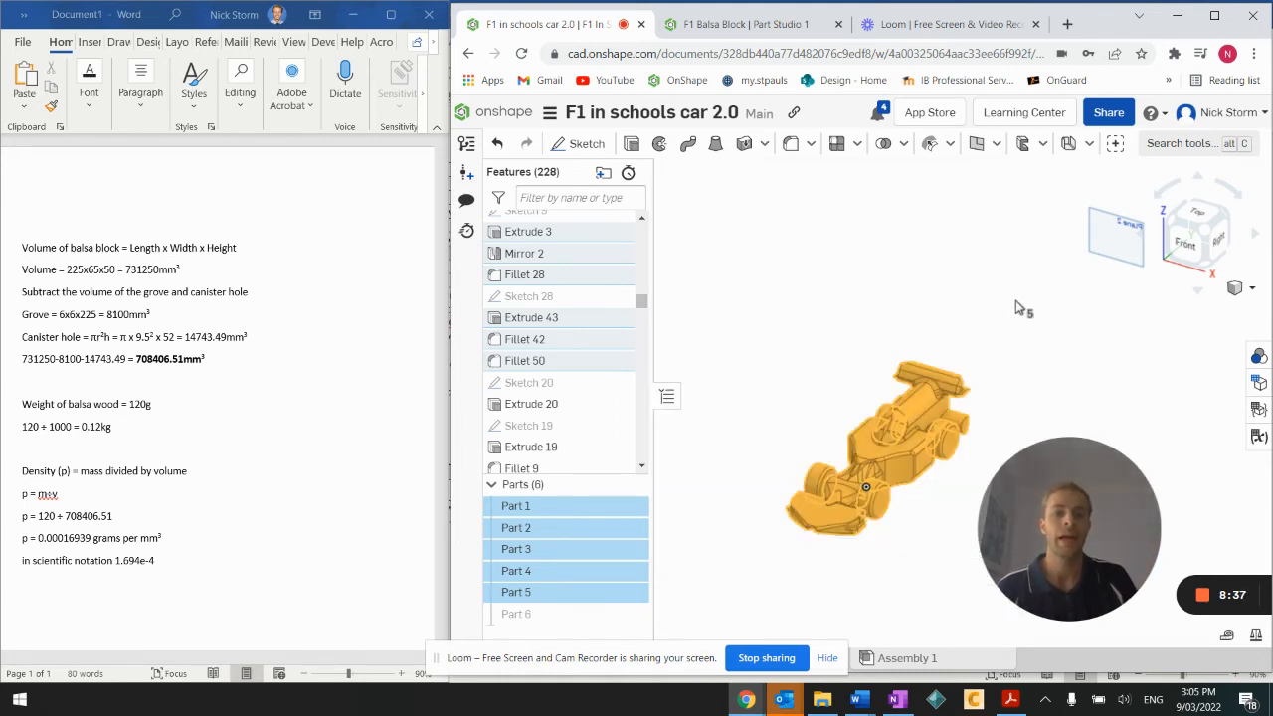
left_click(1033, 350)
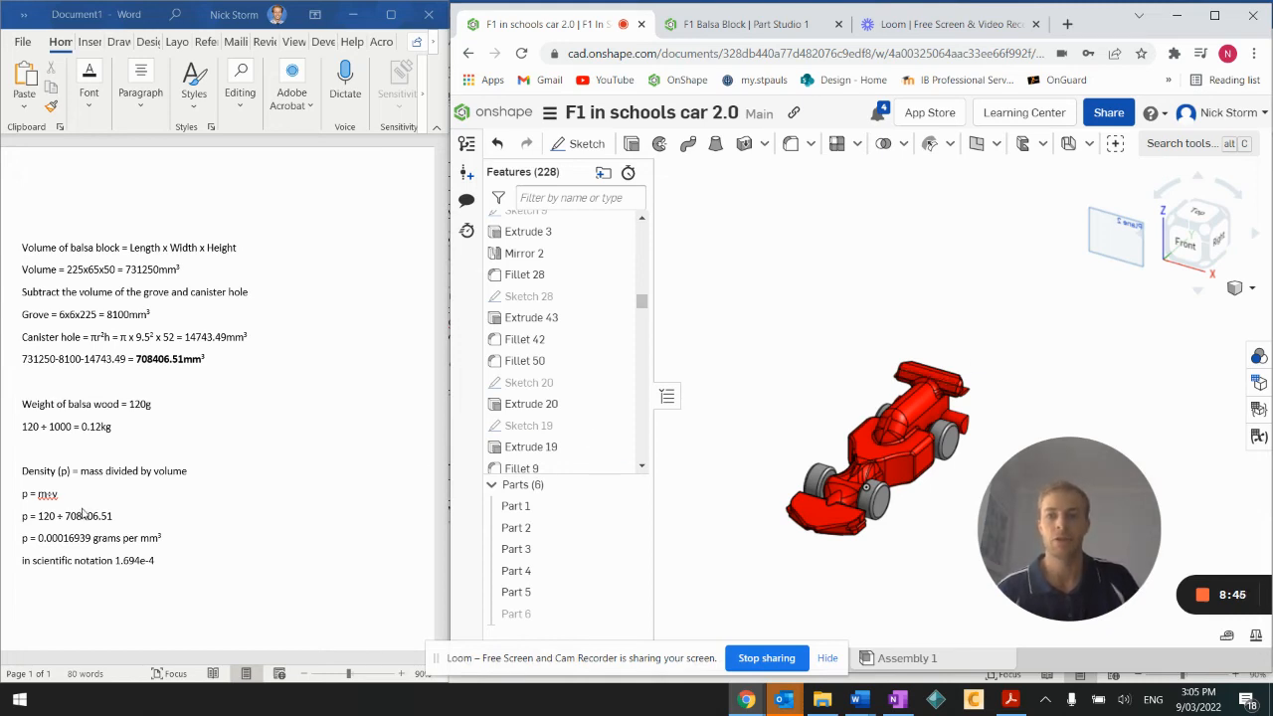
- Edit the Custom Balsa material of the car body, Part 5, setting its density to 0.0001580 g/mm³, and clear the selection
left_click(147, 403)
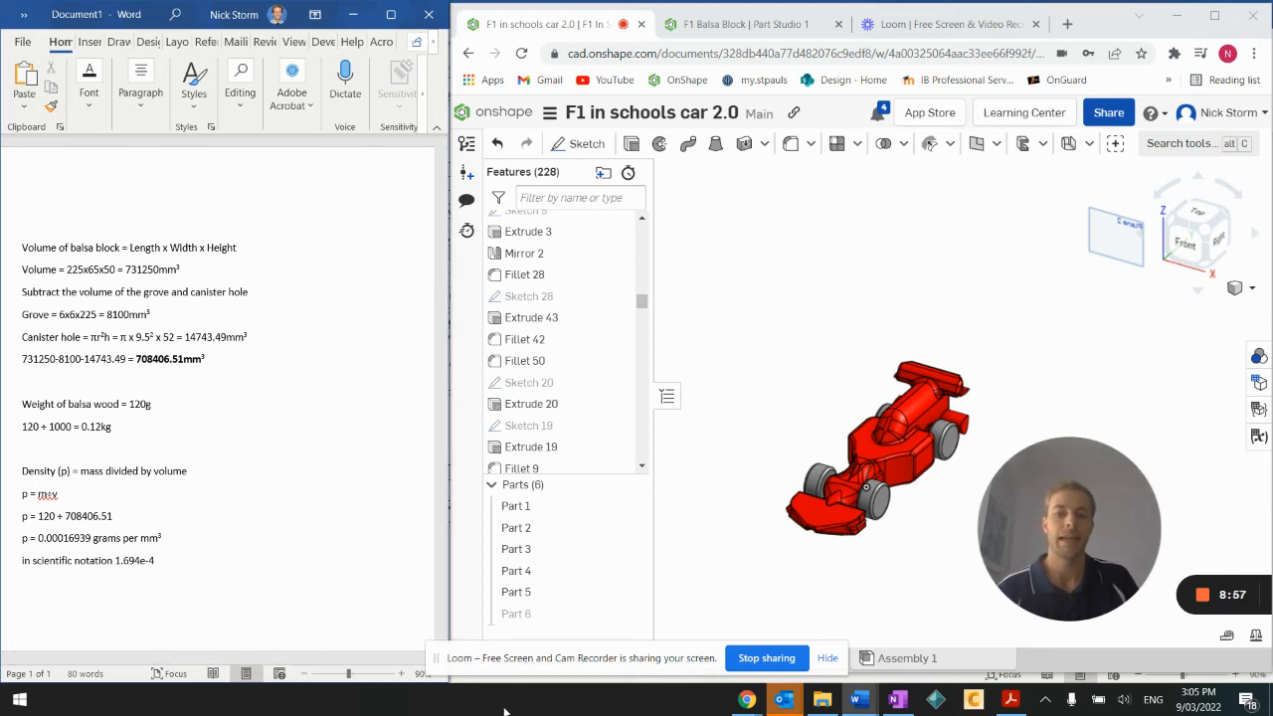
left_click(526, 595)
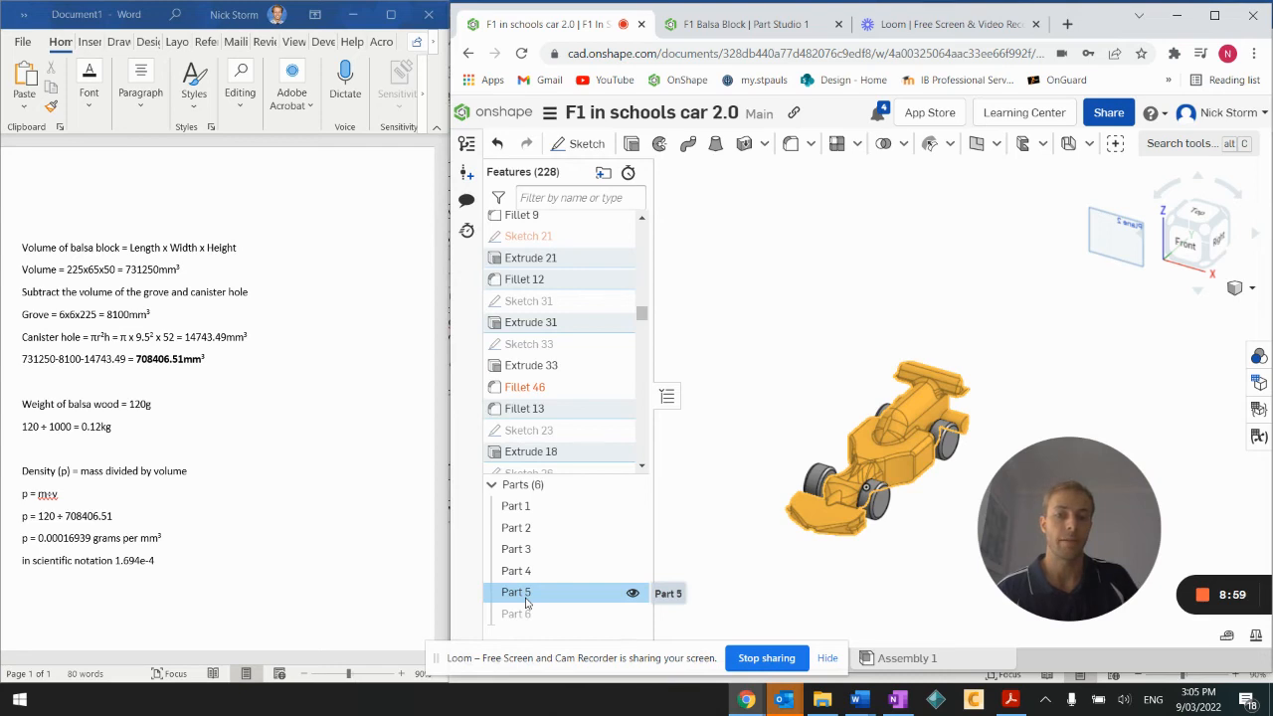
right_click(527, 597)
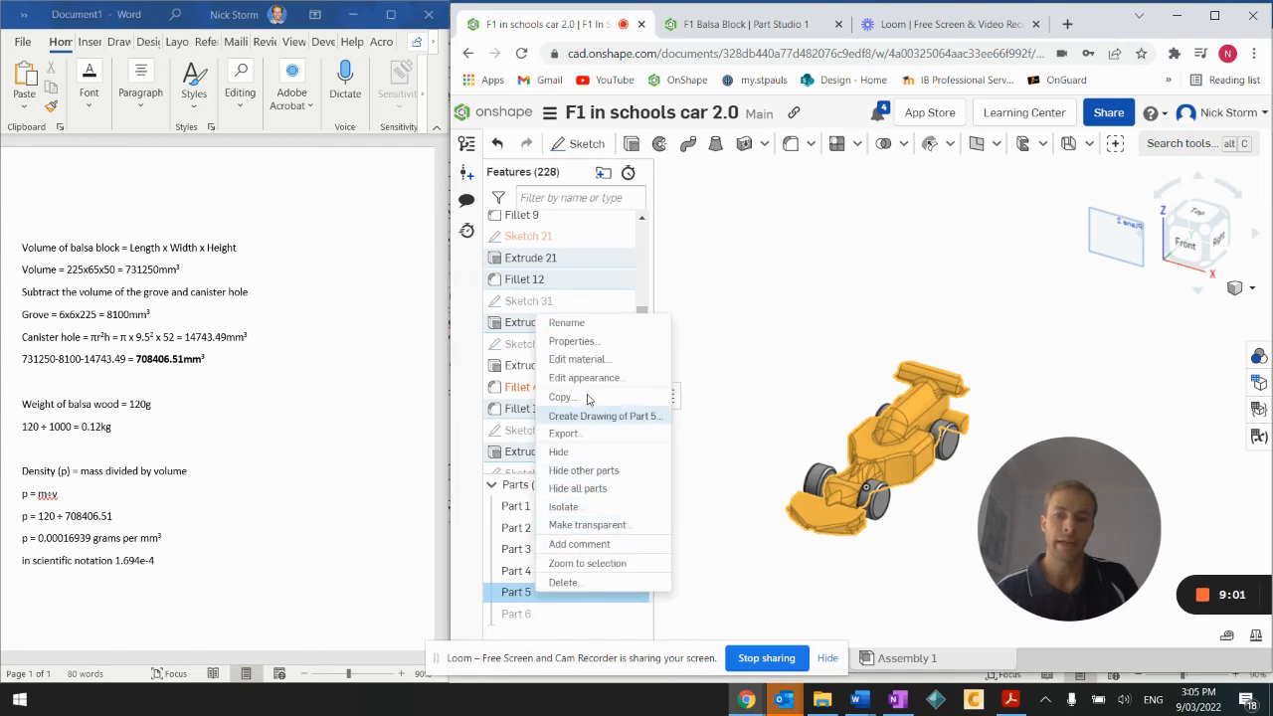
left_click(585, 360)
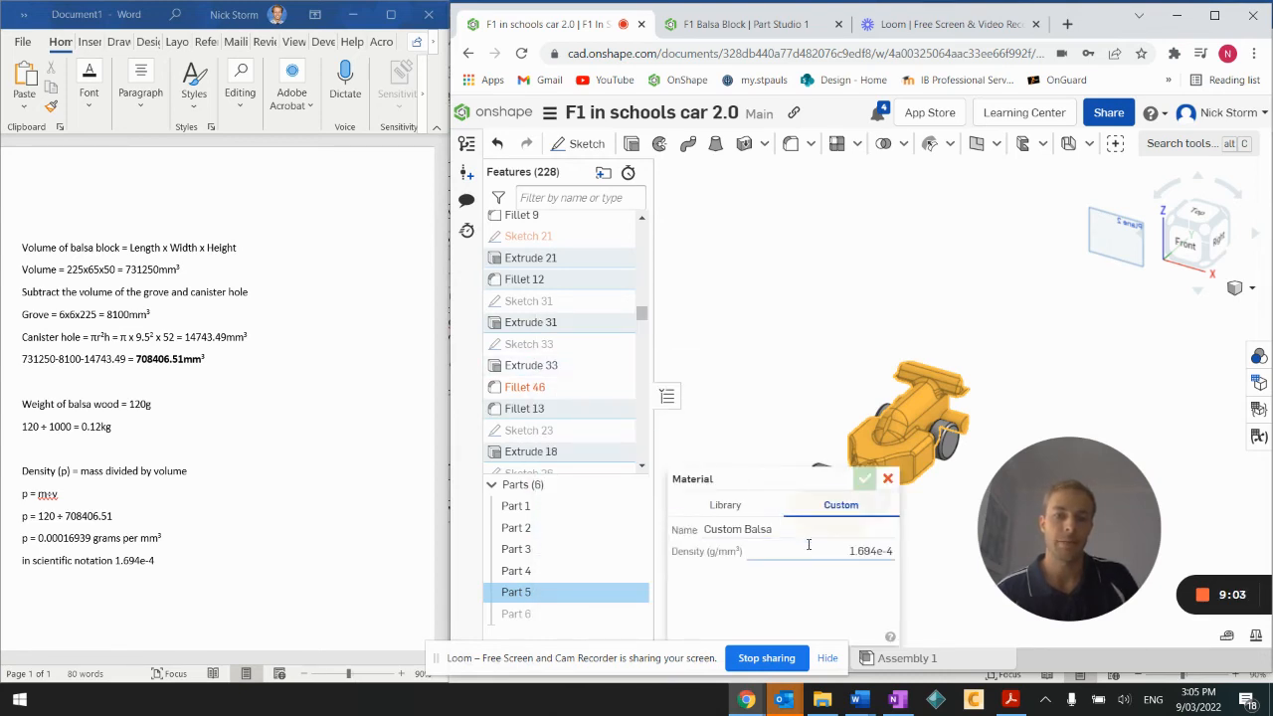
left_click(817, 554)
type("0")
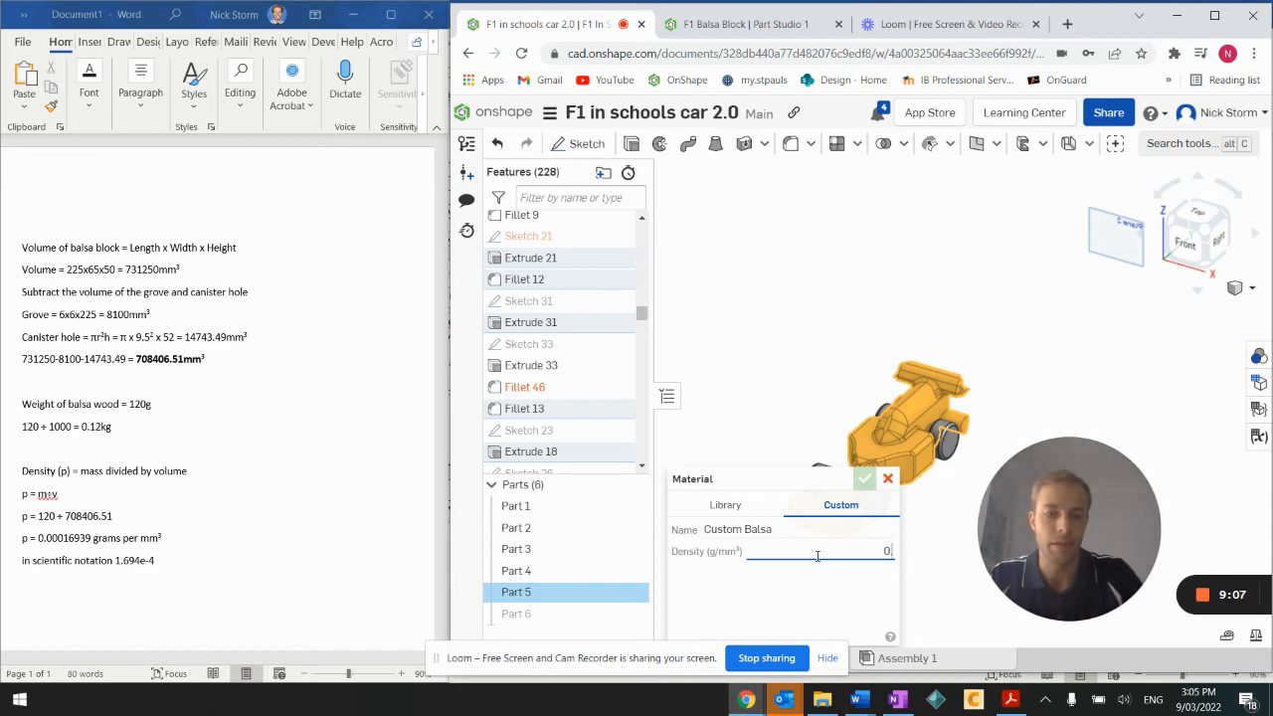
type(".000")
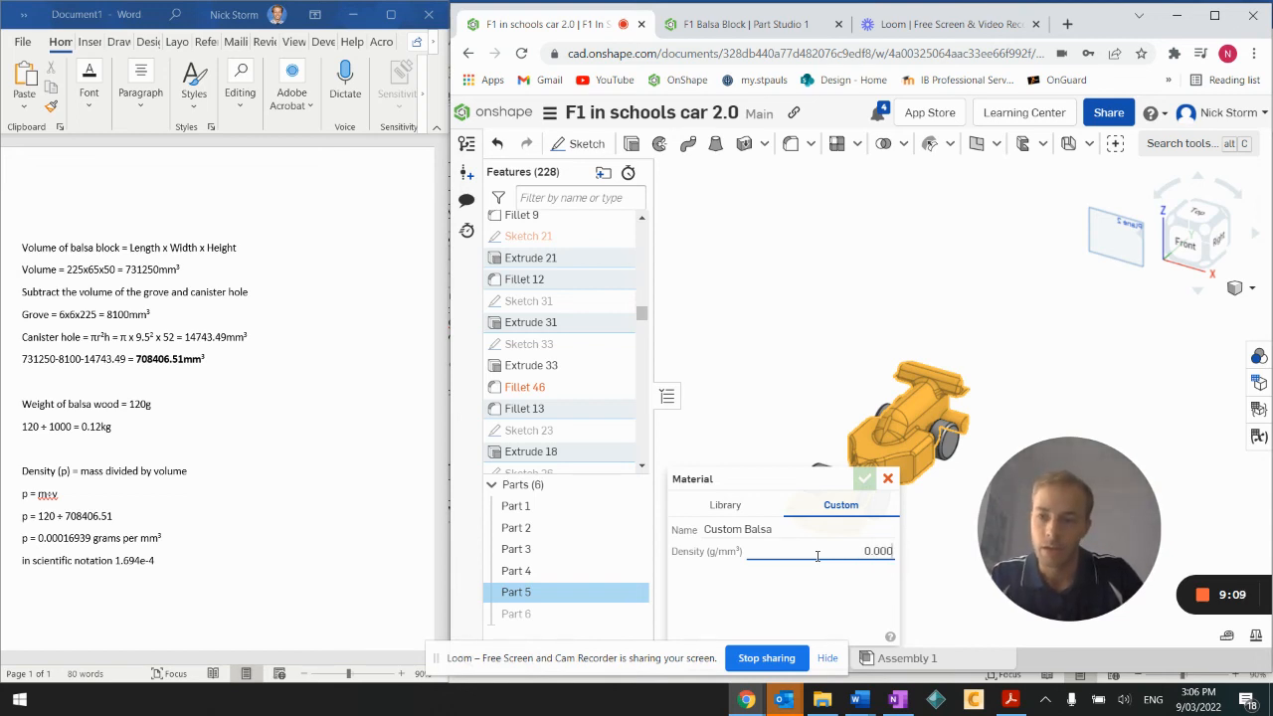
type("1")
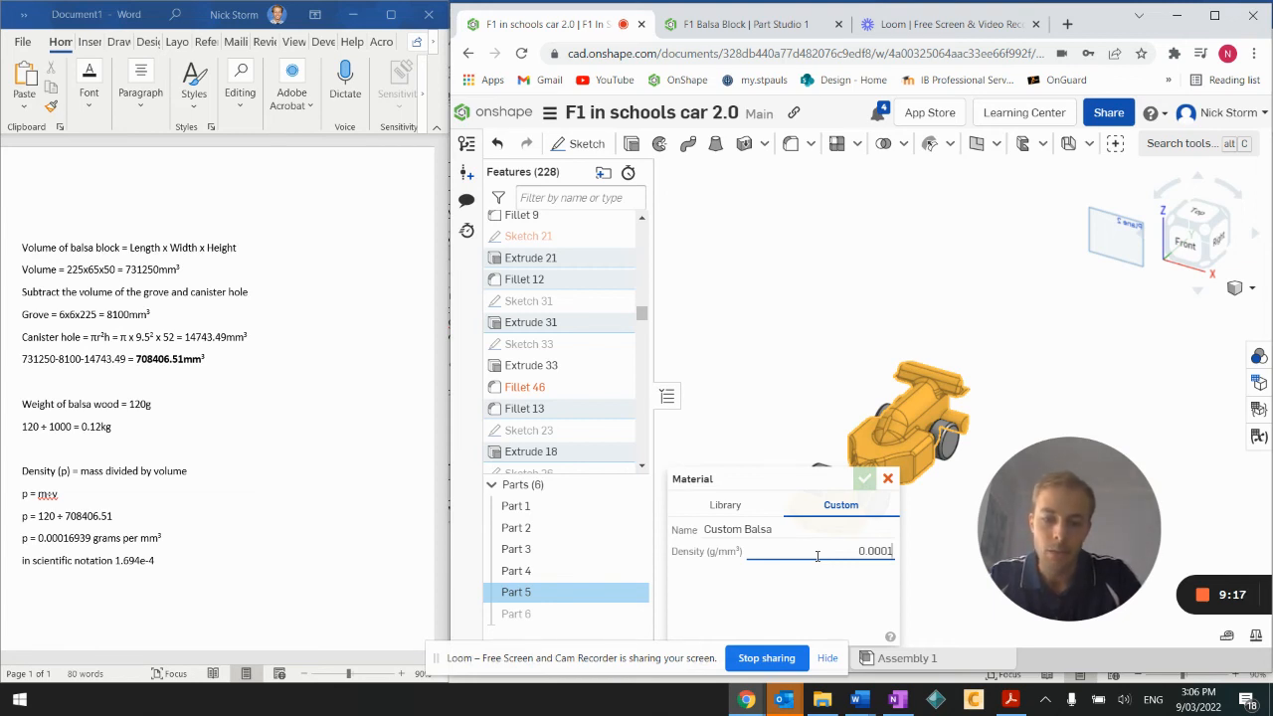
type("580")
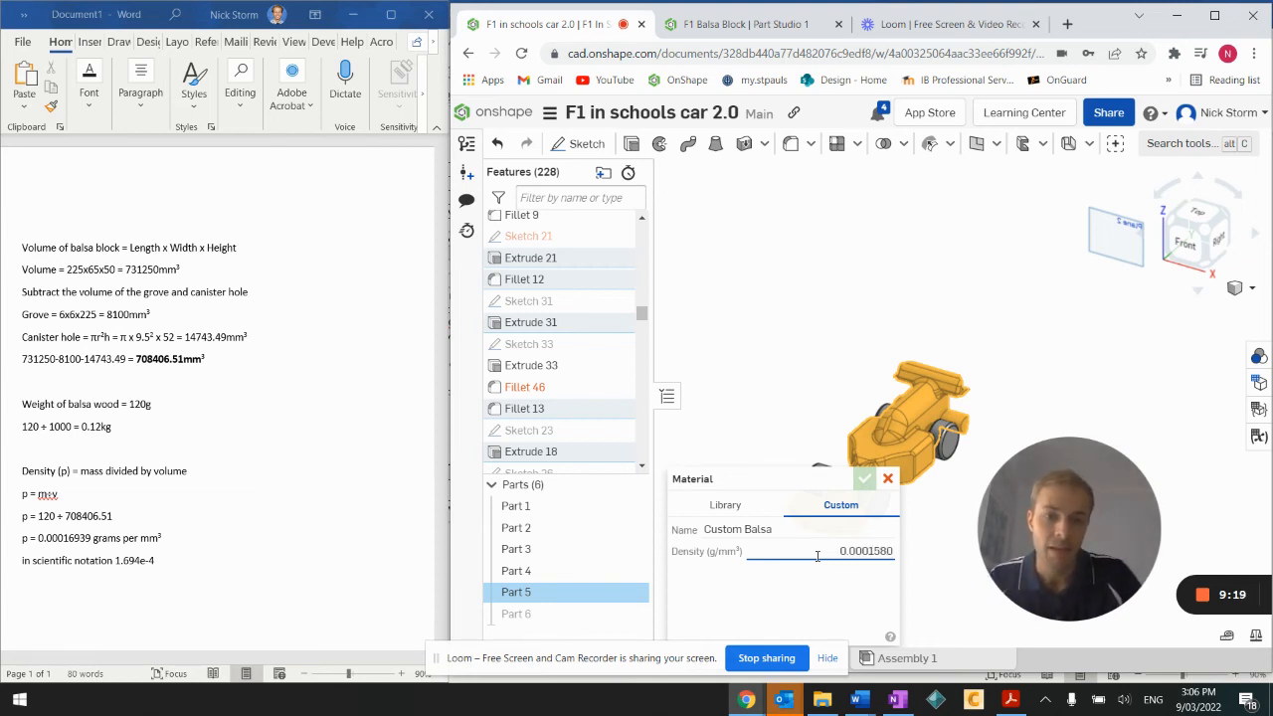
left_click(839, 528)
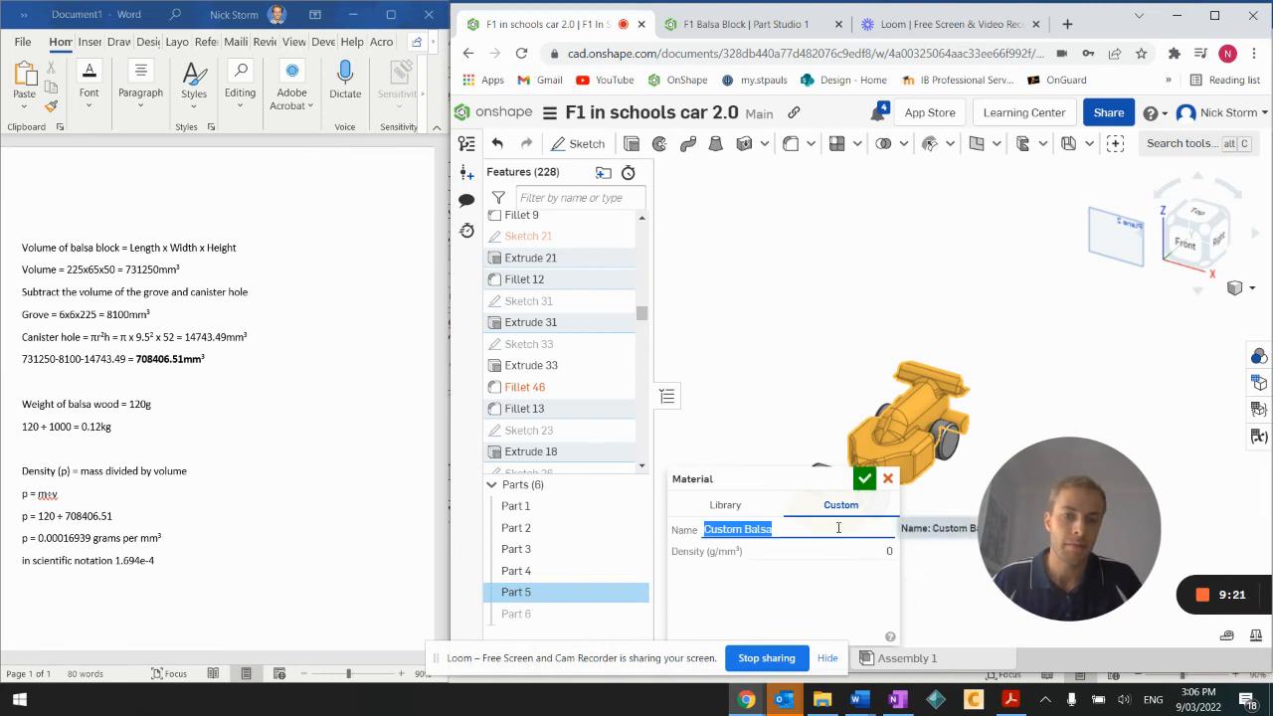
left_click(864, 478)
left_click(815, 418)
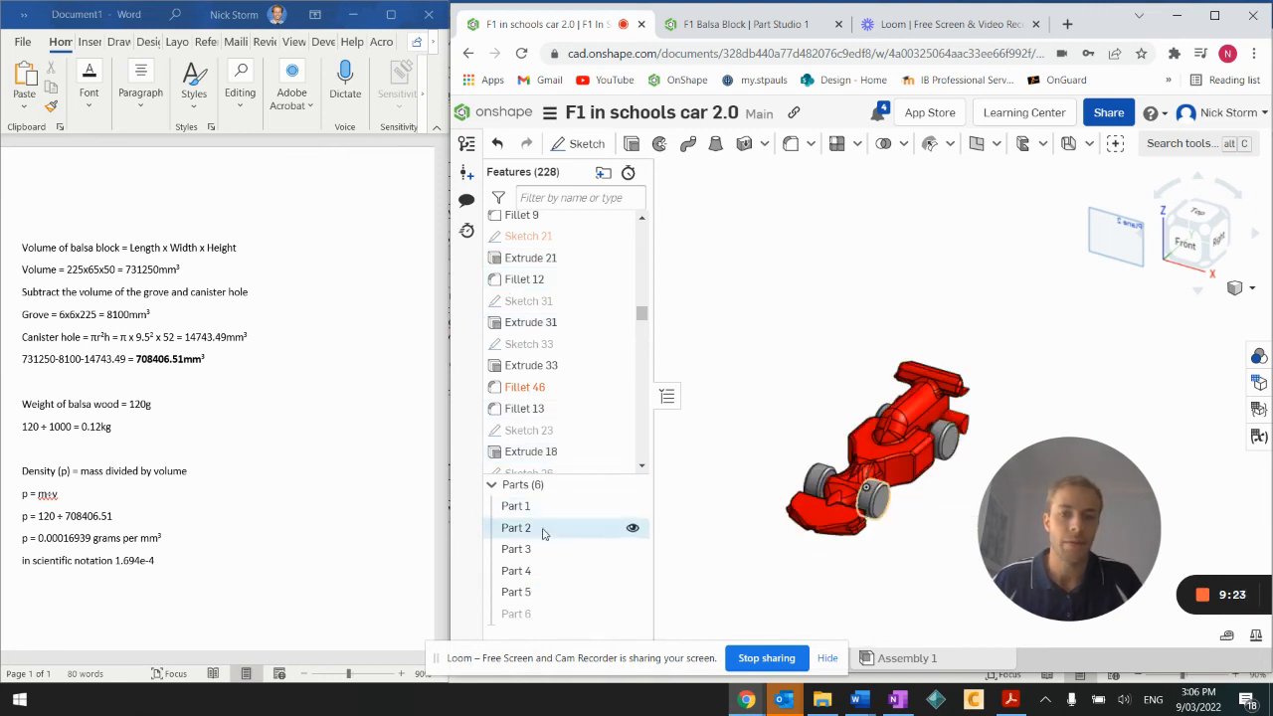
- Check the combined mass properties of Parts 1 to 5 with the new body density, then close them
left_click(517, 509)
left_click(529, 594, "shift")
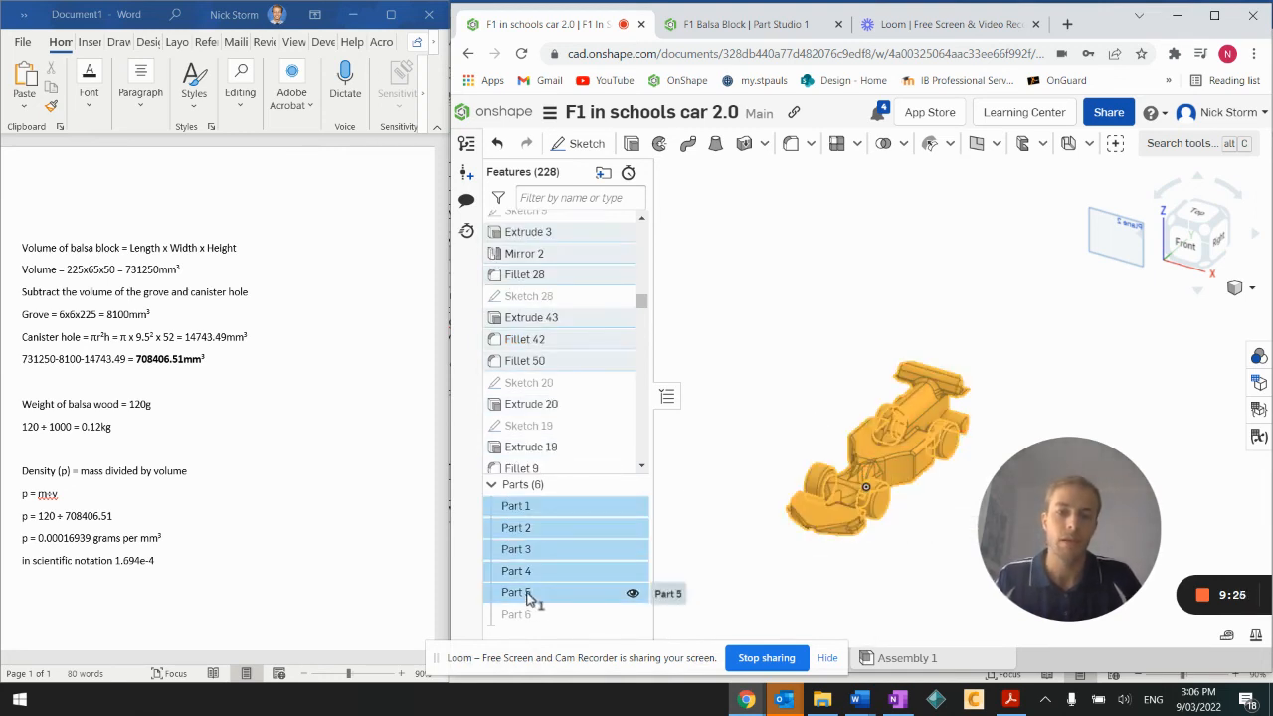
left_click(1257, 635)
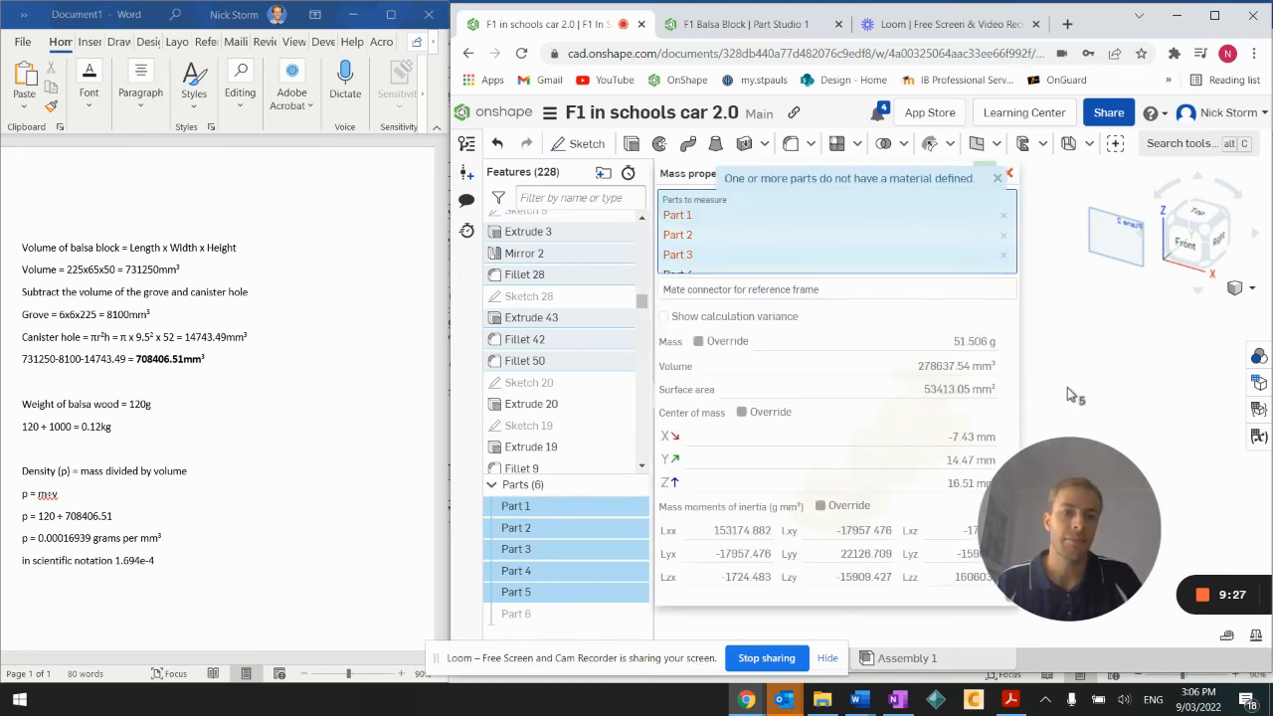
mouse_move(978, 347)
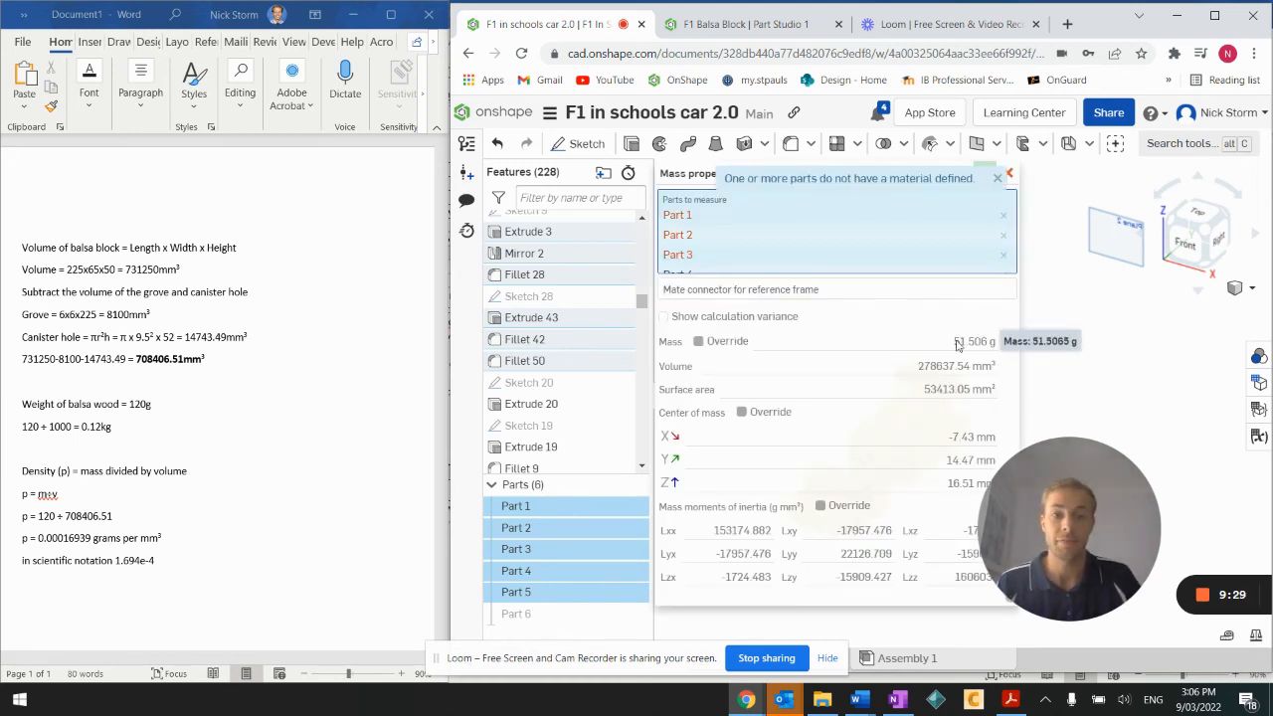
left_click(1007, 175)
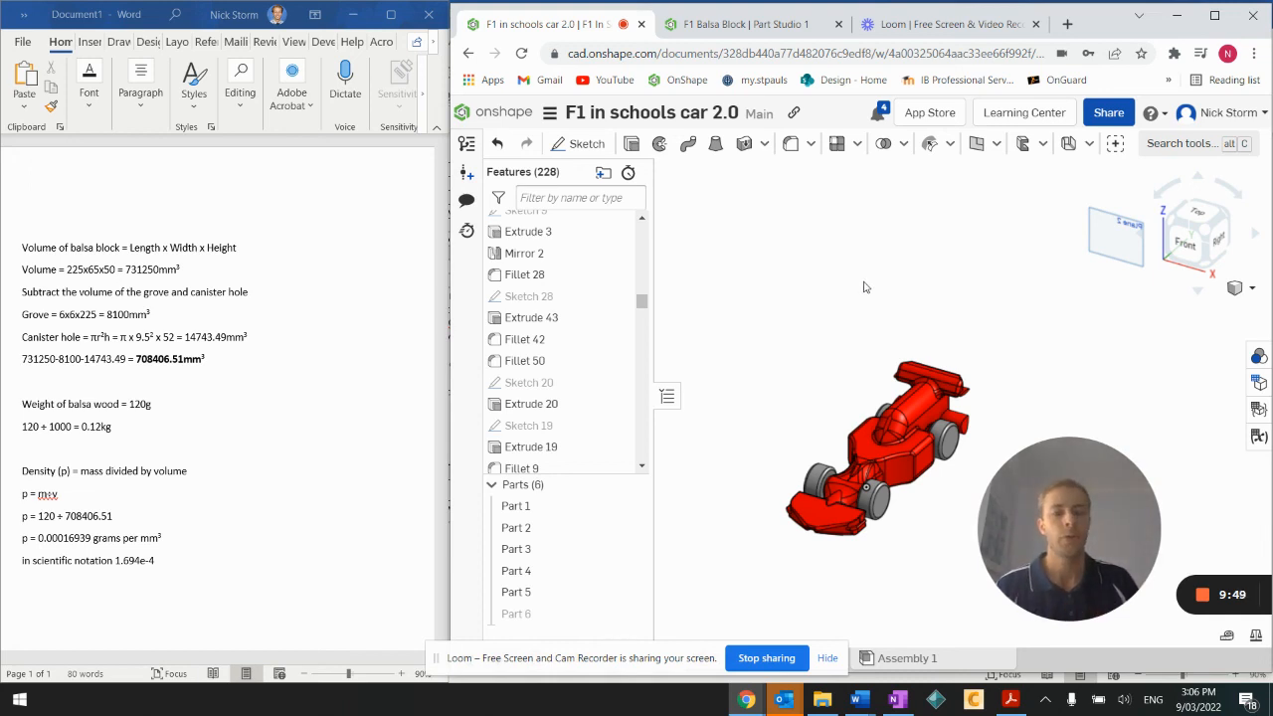
- Review the mass units in the account's unit preferences, keeping them set to Gram
left_click(1237, 116)
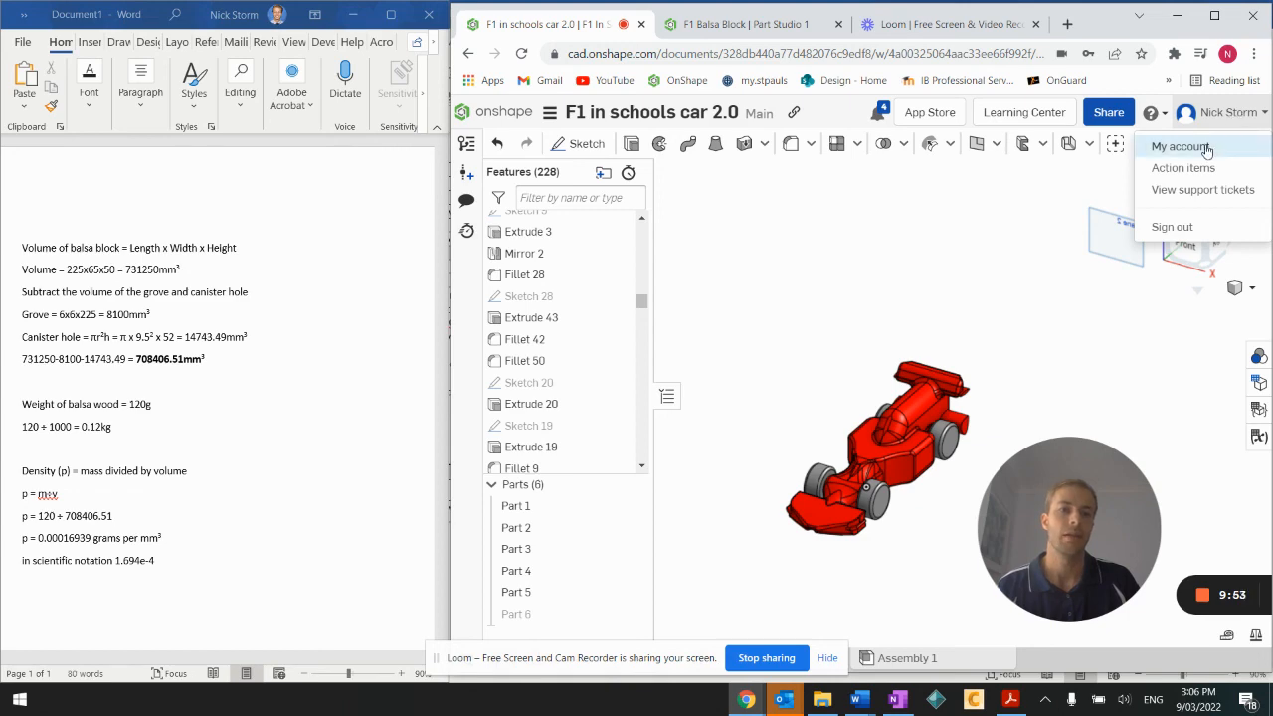
left_click(1207, 149)
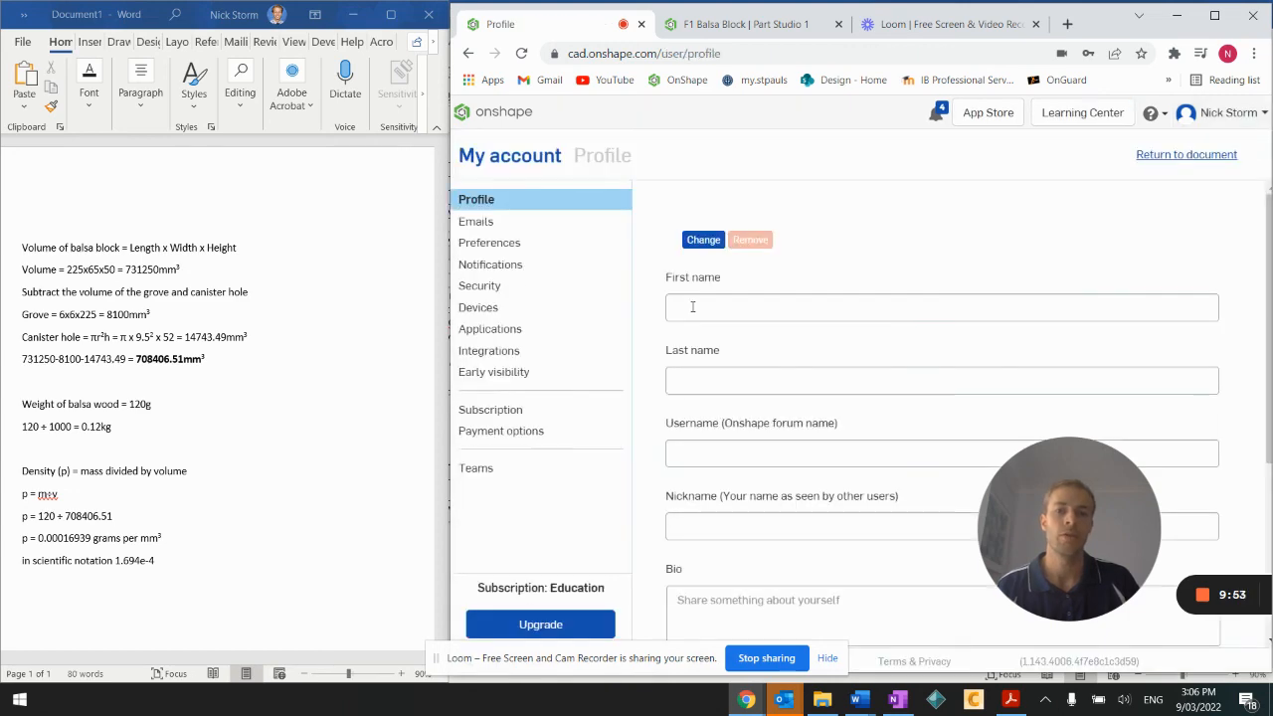
left_click(497, 244)
scroll(675, 297, "down", 3)
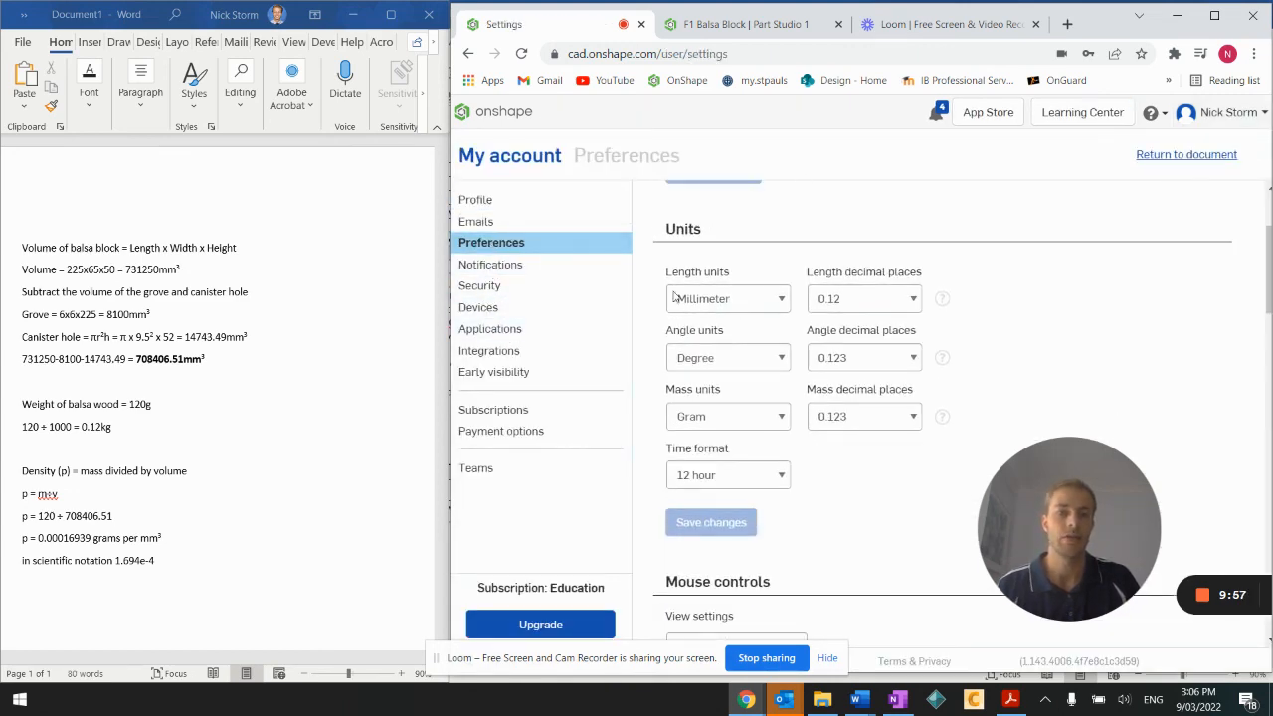
left_click(728, 423)
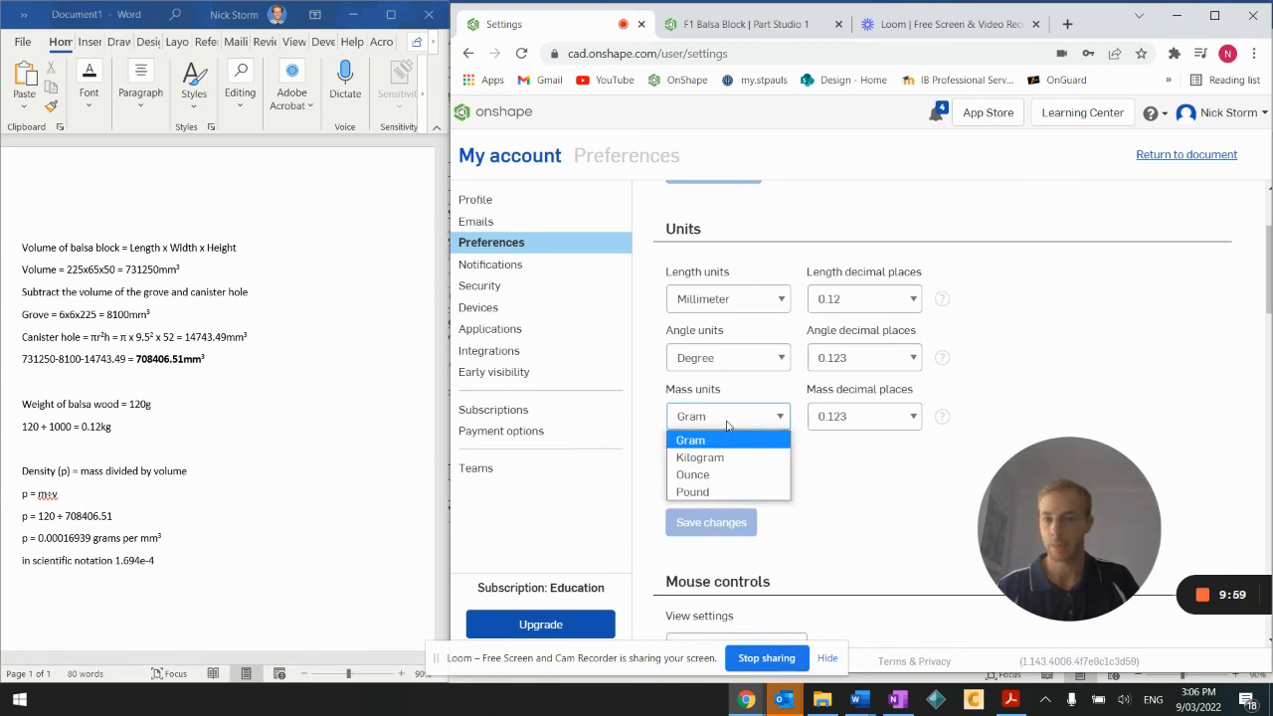
left_click(727, 426)
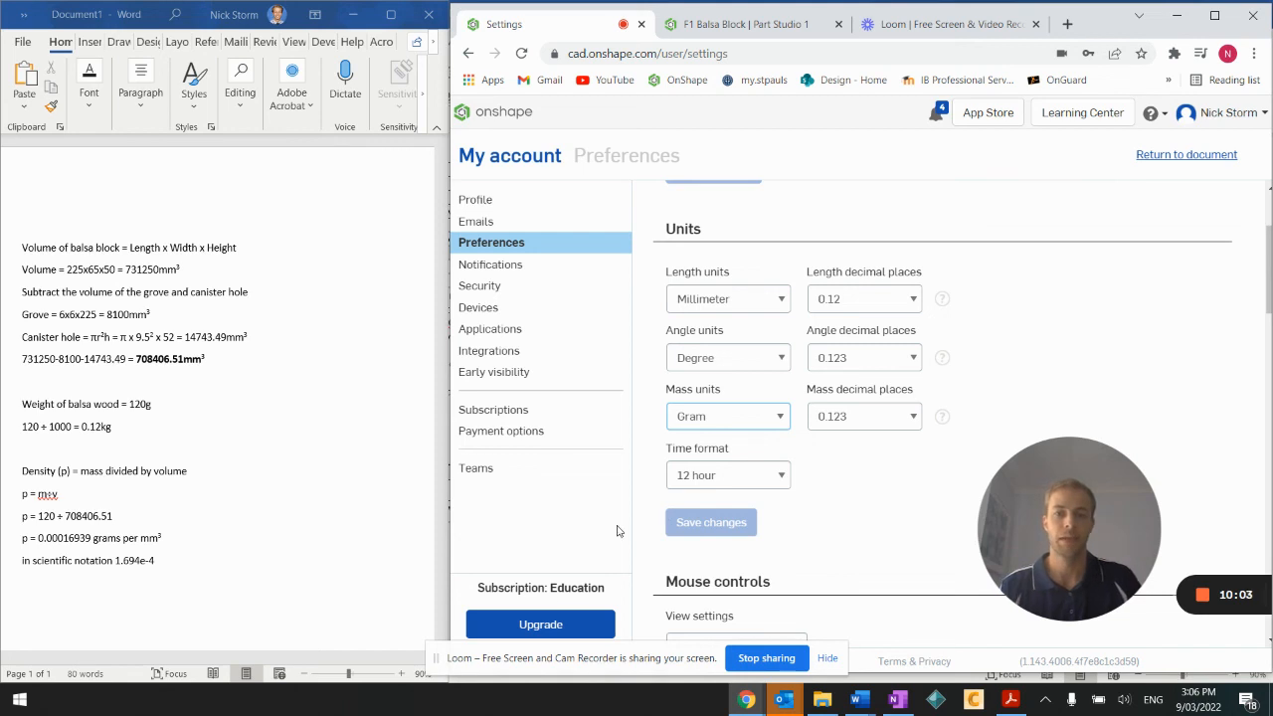
- Leave the account preferences for the documents overview and switch to the open F1 Balsa Block part studio
left_click(497, 112)
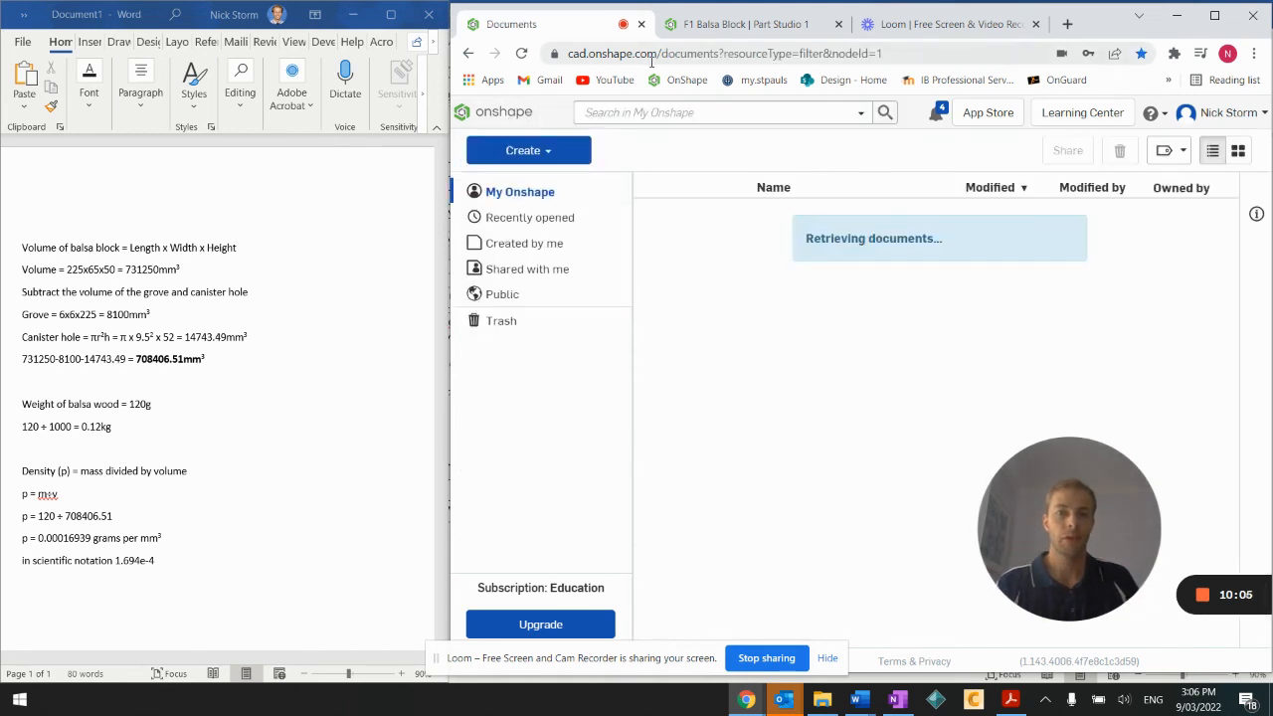
left_click(687, 22)
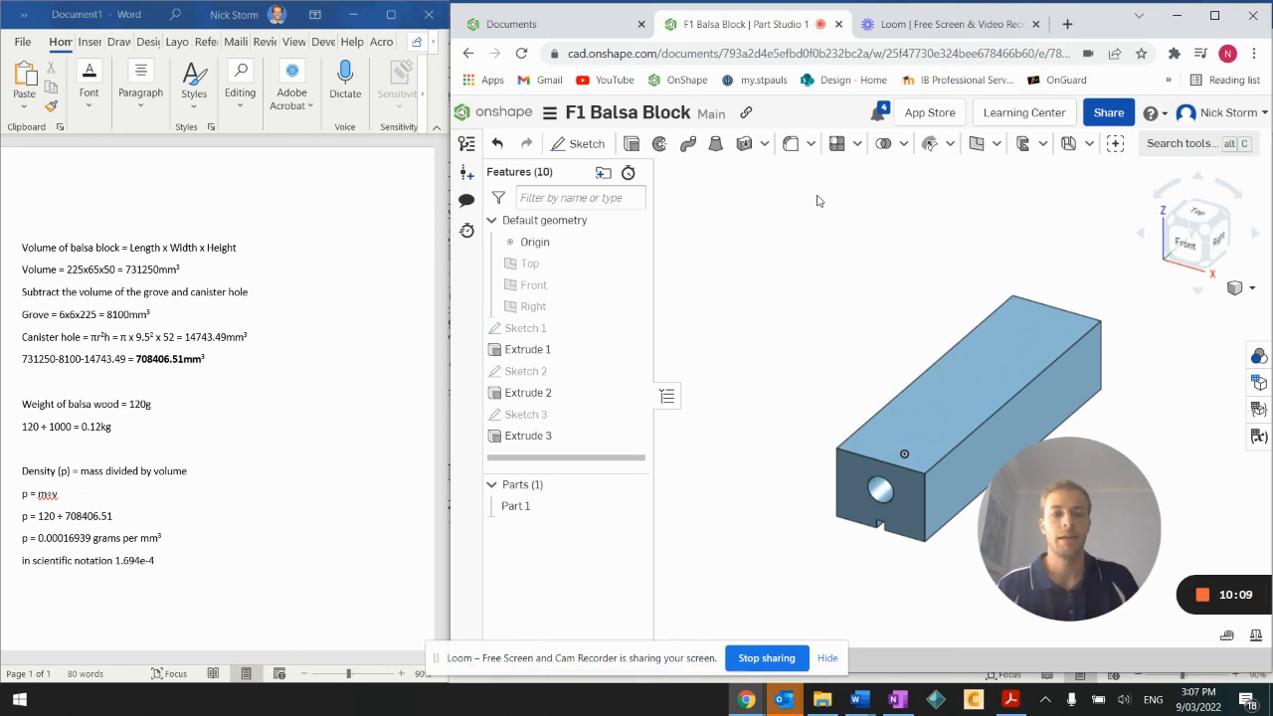
left_click_drag(905, 487, 741, 488)
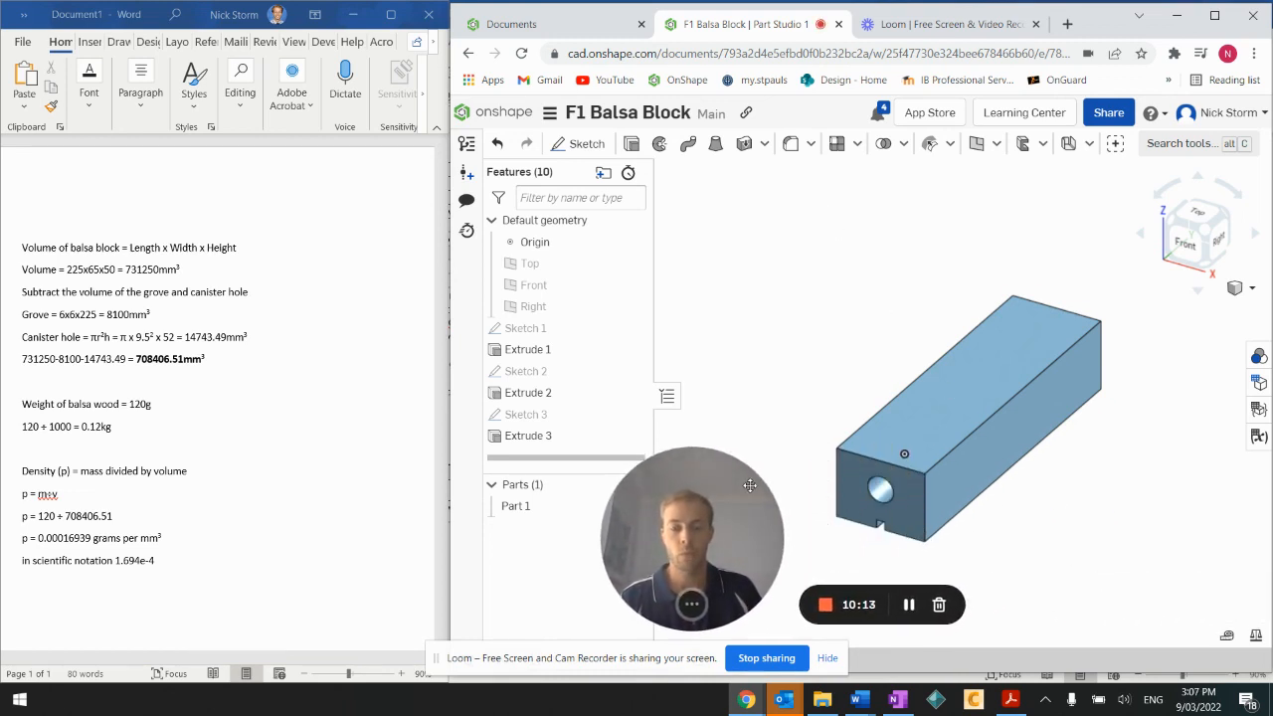